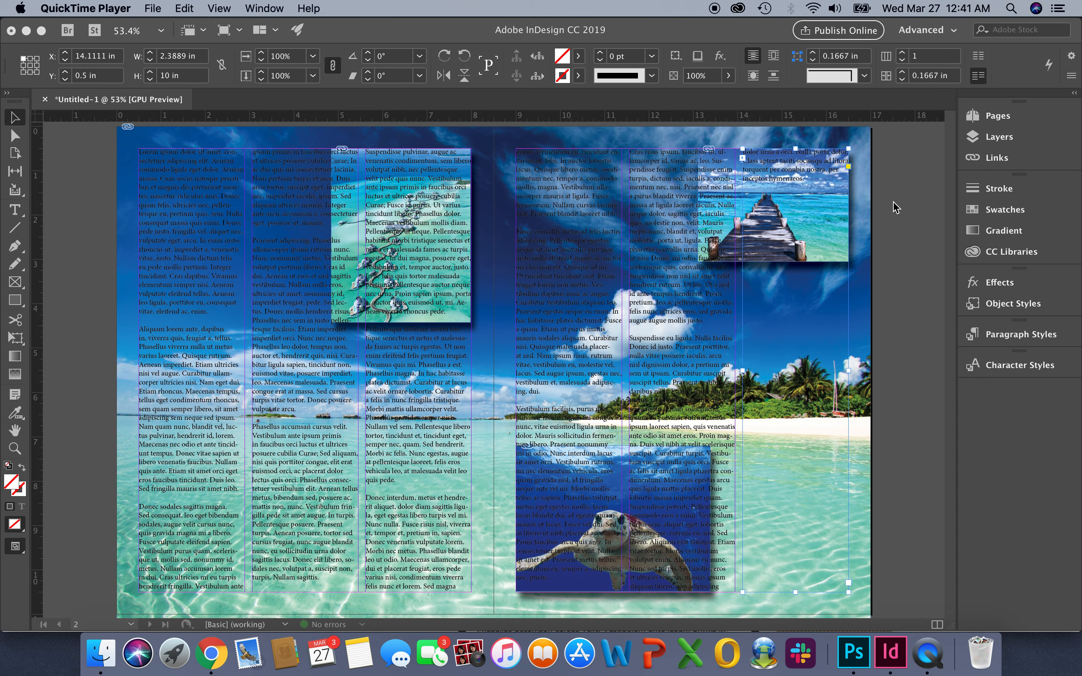
Step: Expand Layer 1 and toggle the full-spread beach background image's visibility off and back on
left_click(873, 219)
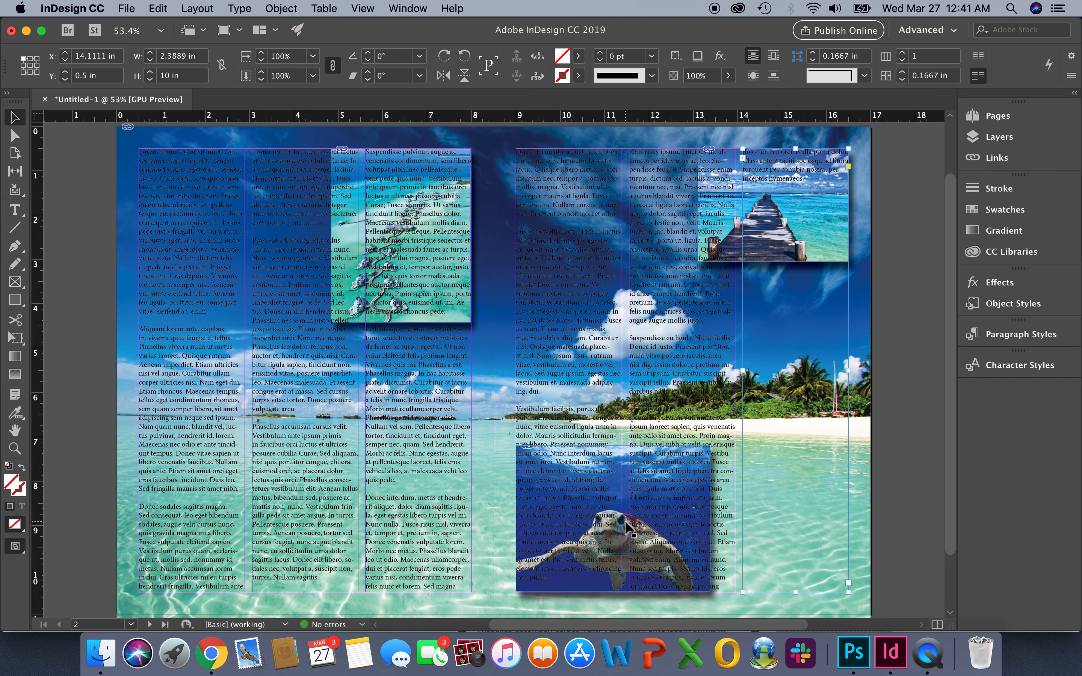
left_click(983, 144)
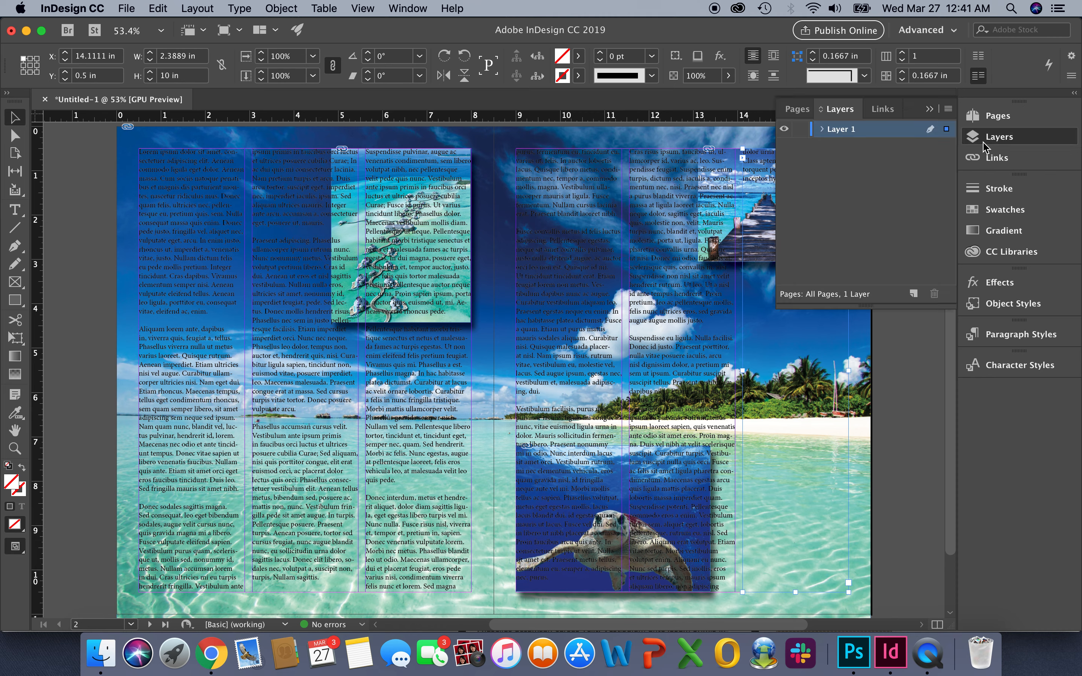
left_click(823, 129)
scroll(894, 252, "down", 1)
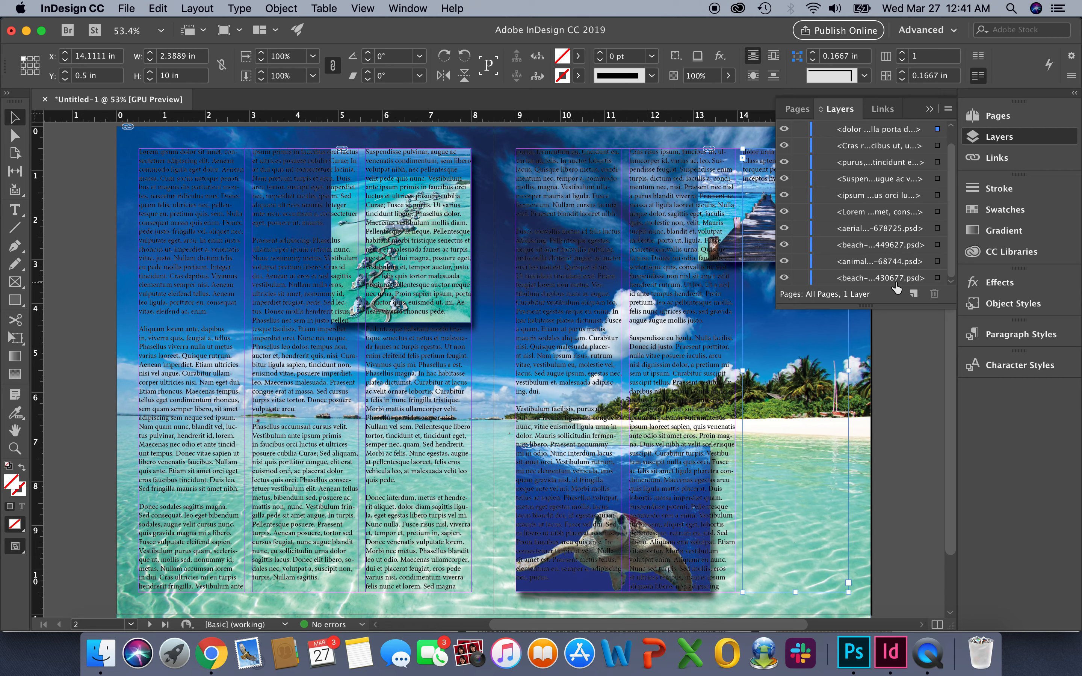
left_click(783, 278)
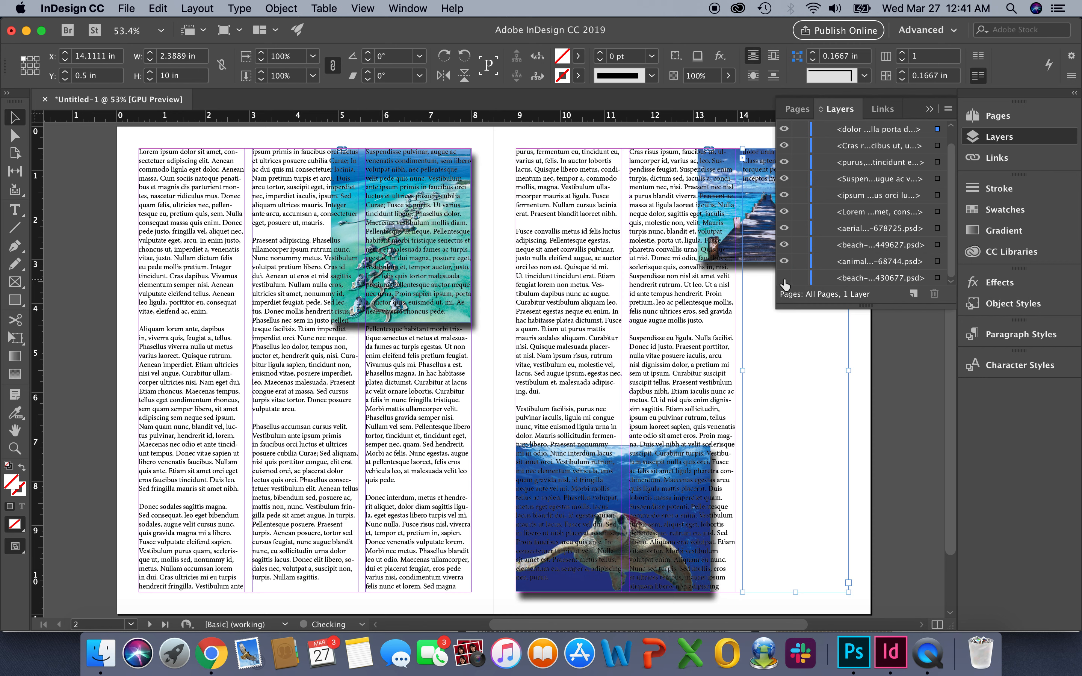
left_click(783, 278)
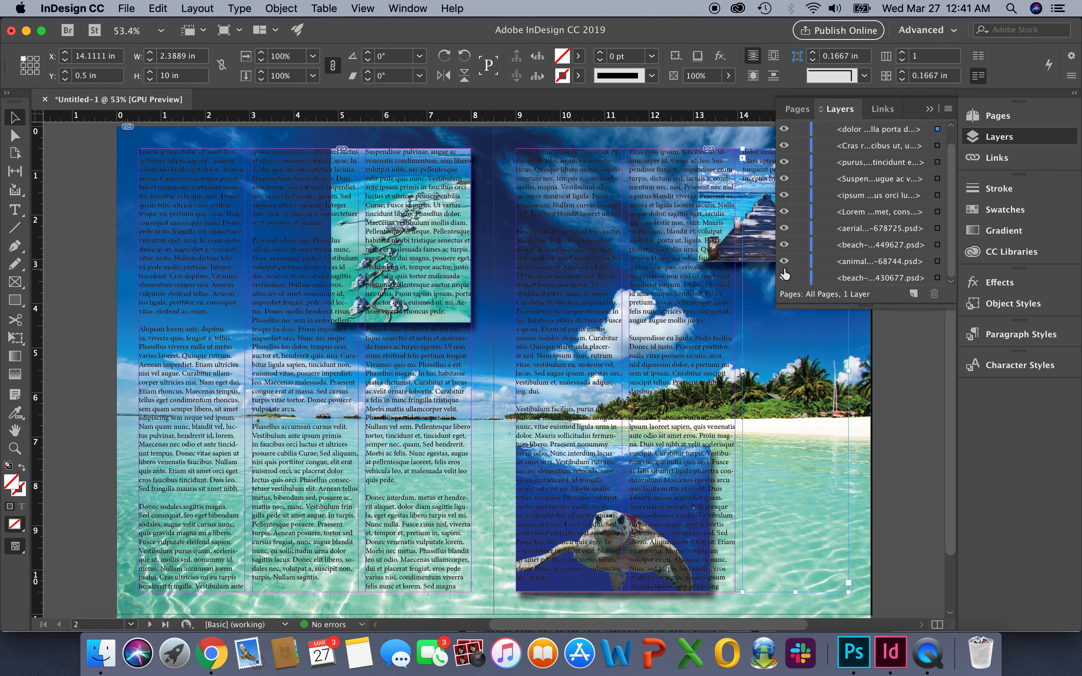
Step: Select the turtle image through its layer entry and wrap the text around its bounding box
left_click(937, 261)
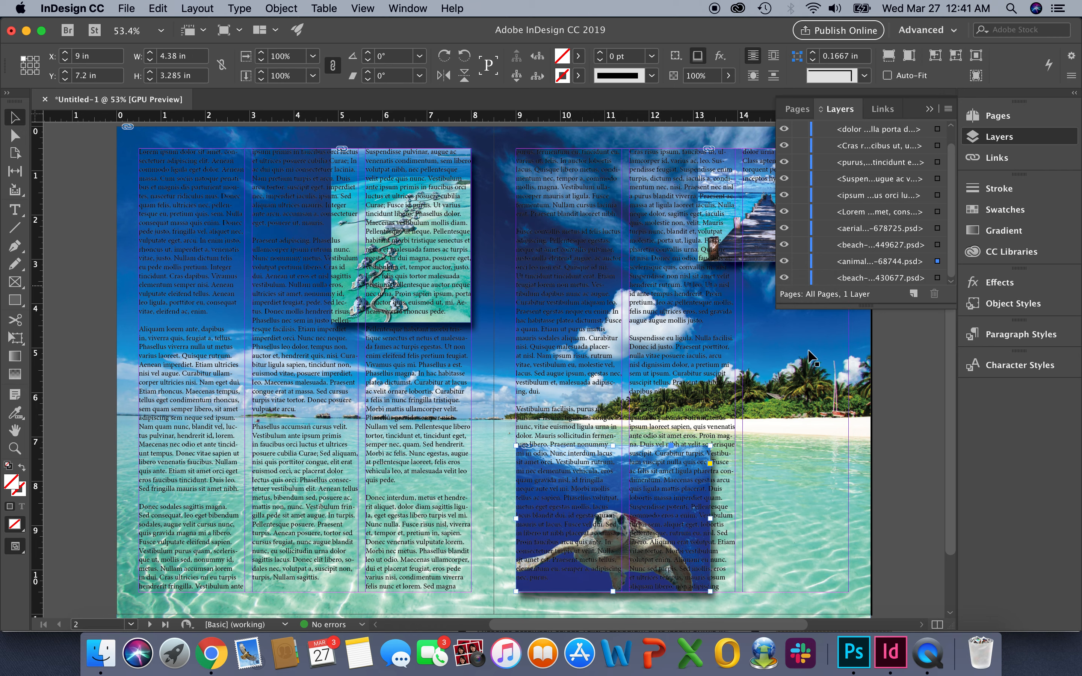
left_click(929, 110)
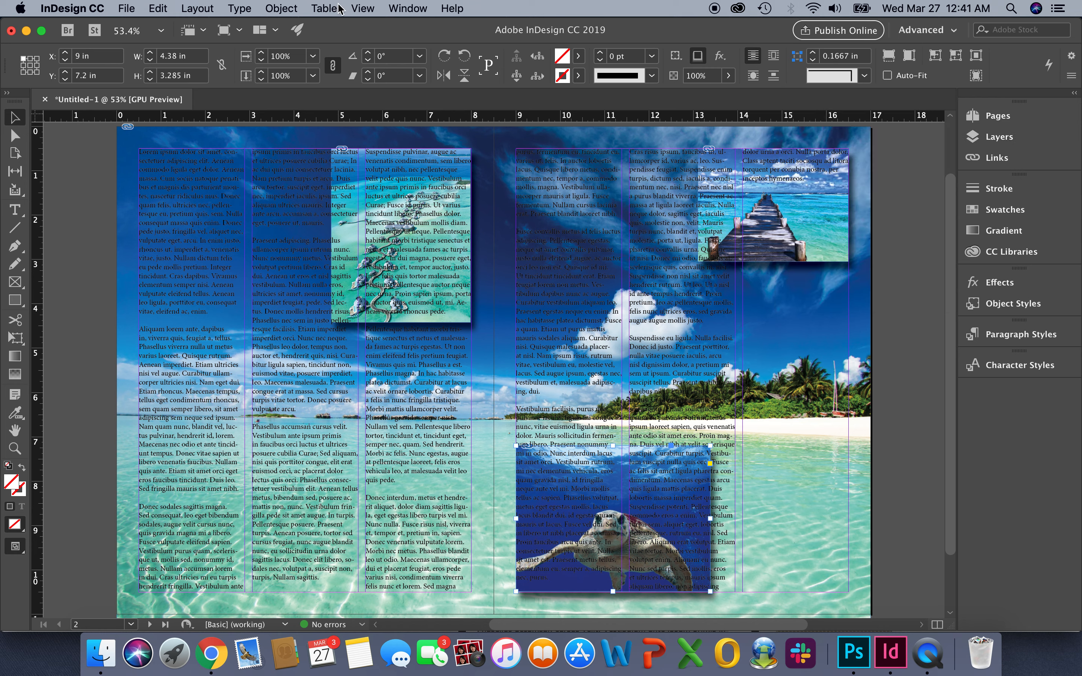
left_click(401, 10)
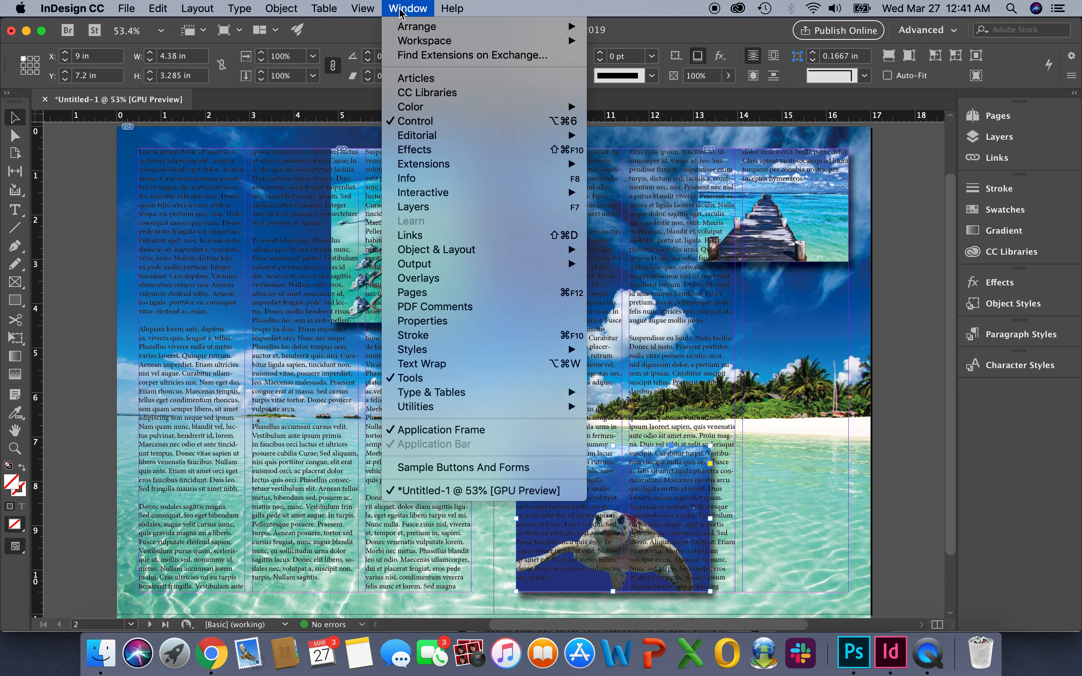
left_click(422, 363)
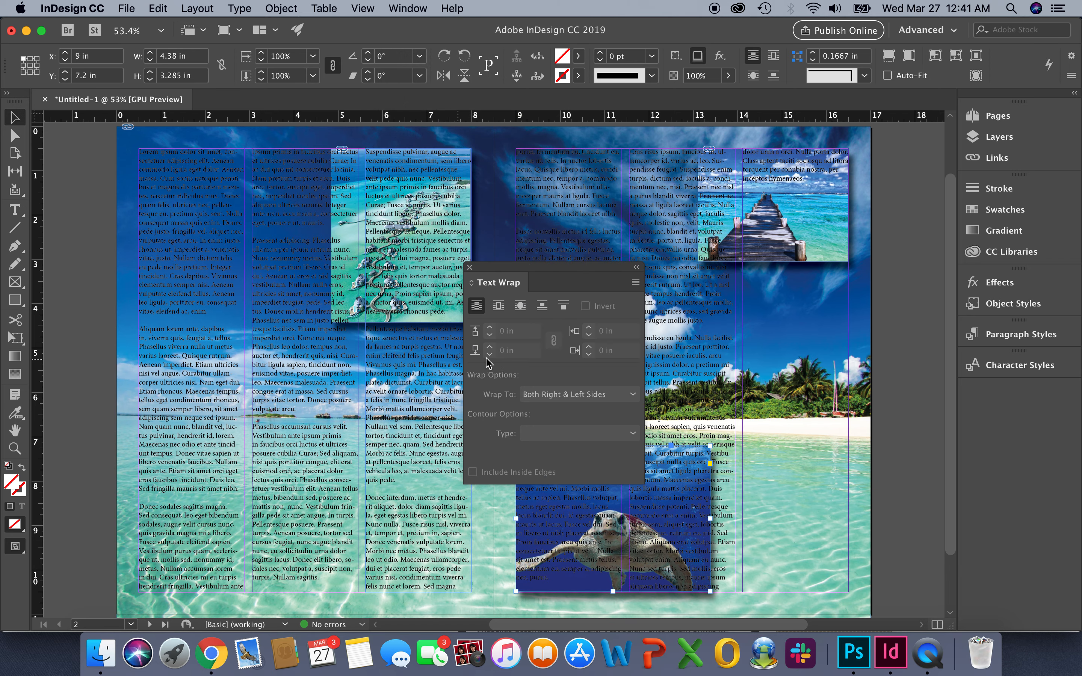
left_click_drag(564, 279, 874, 137)
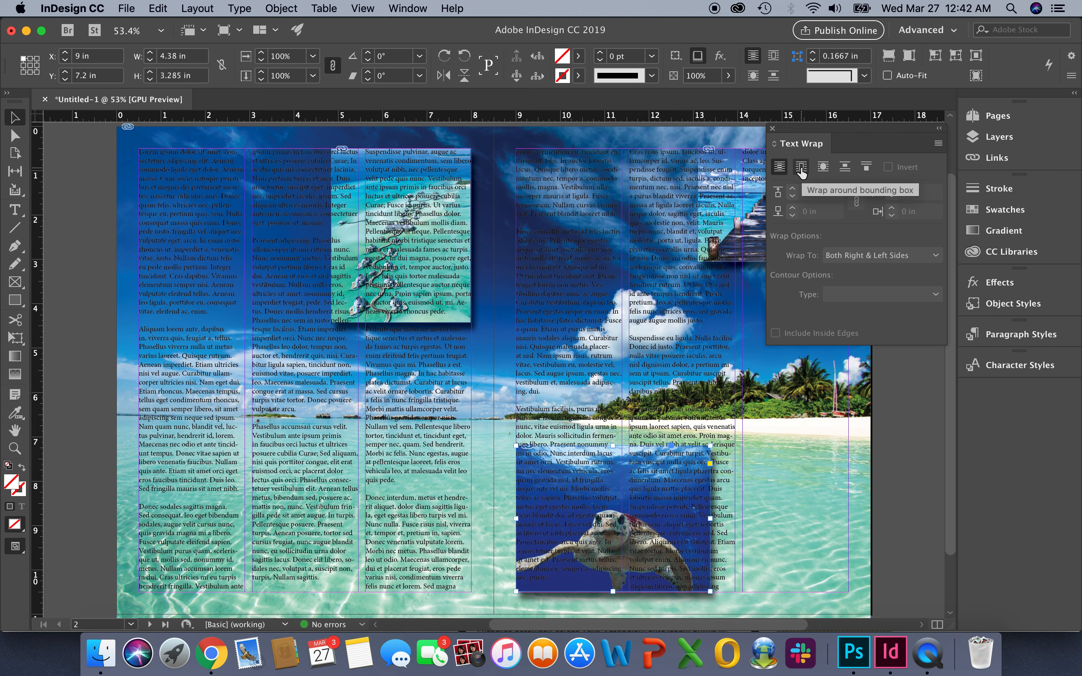
left_click(801, 167)
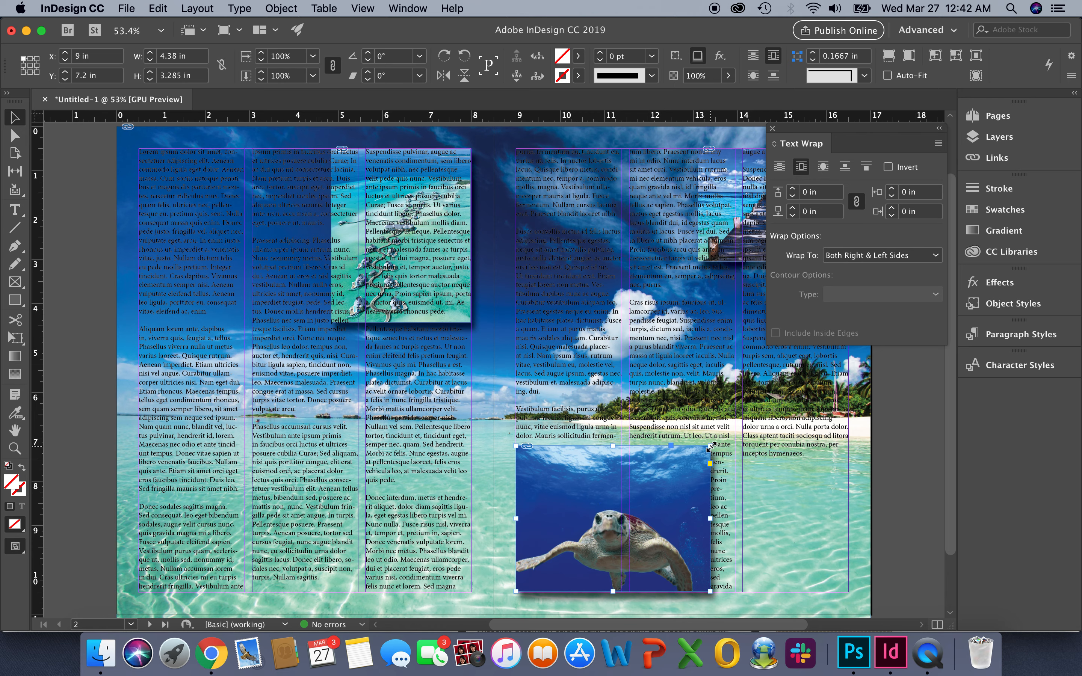
Step: Shrink the turtle image frame to about 3.75 by 2.81 in and fill it proportionally with the picture
left_click_drag(710, 446, 681, 476)
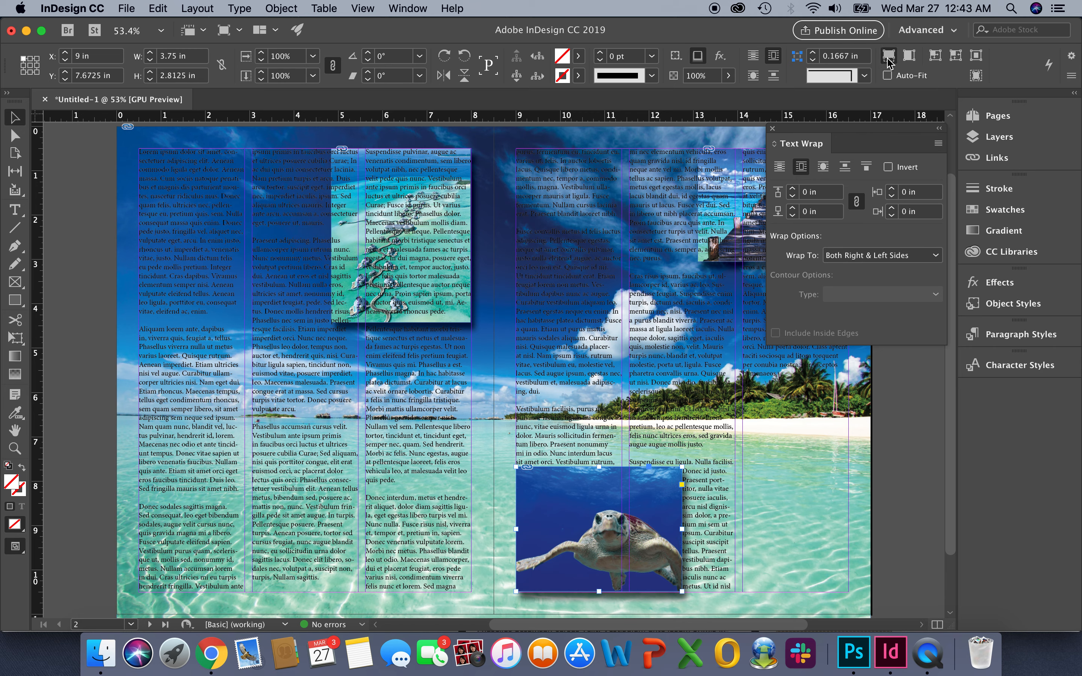
left_click(888, 57)
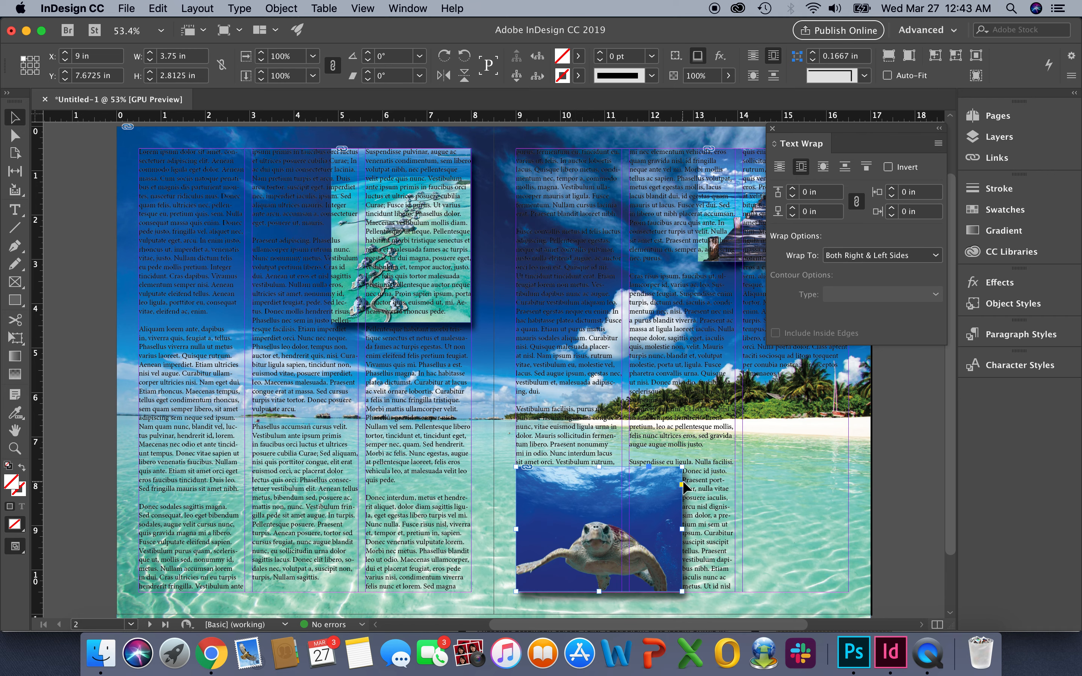
left_click_drag(679, 488, 704, 489)
Step: Unlink the turtle image's wrap offsets and set the top offset to 0.0625 in and the right offset to 0.125 in
left_click(856, 202)
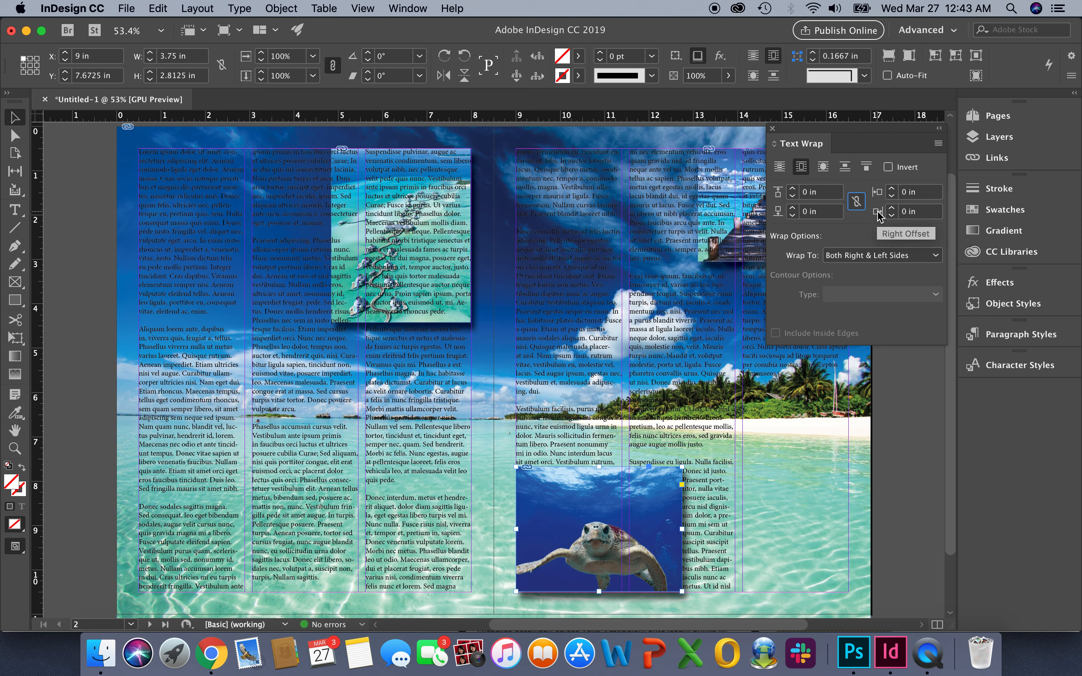
left_click(792, 188)
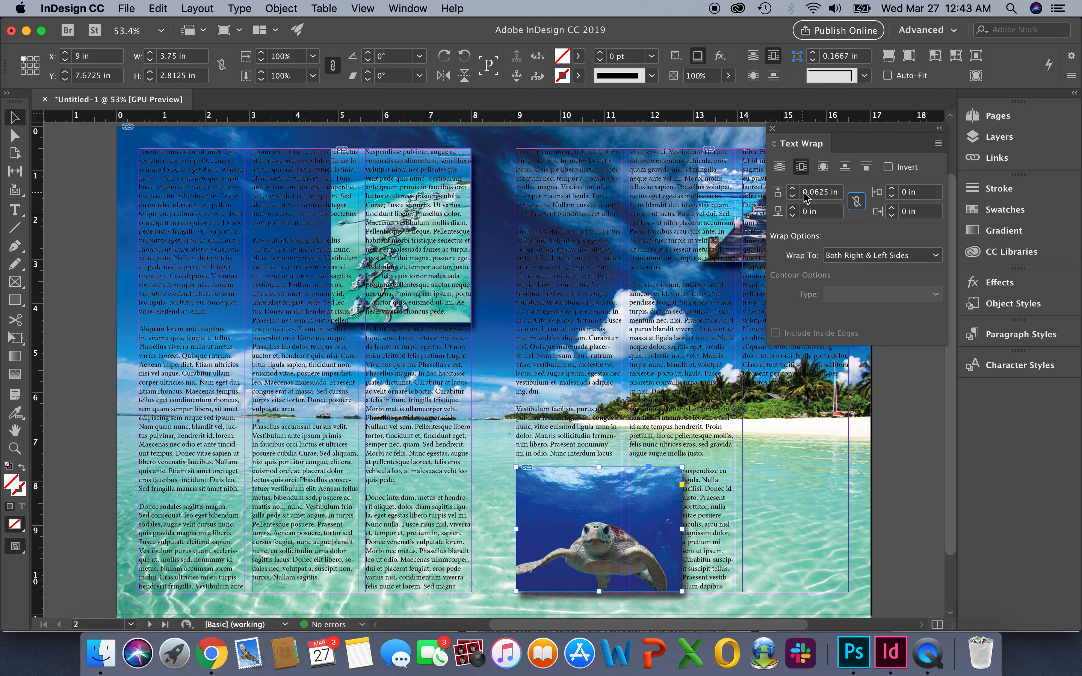
left_click(891, 208)
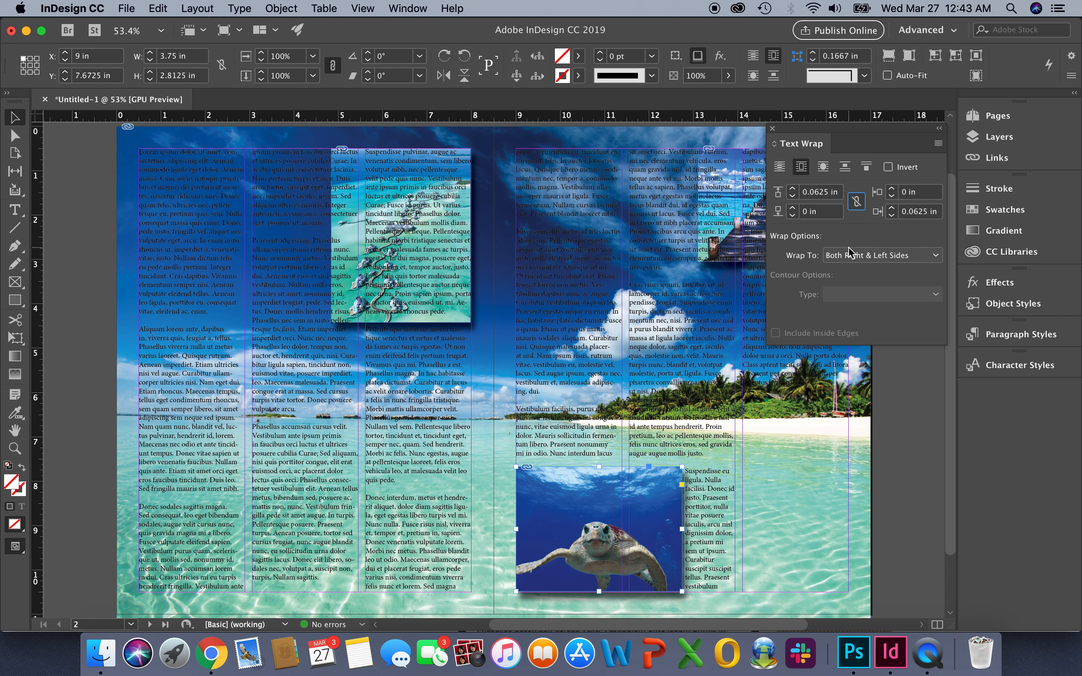
left_click(892, 209)
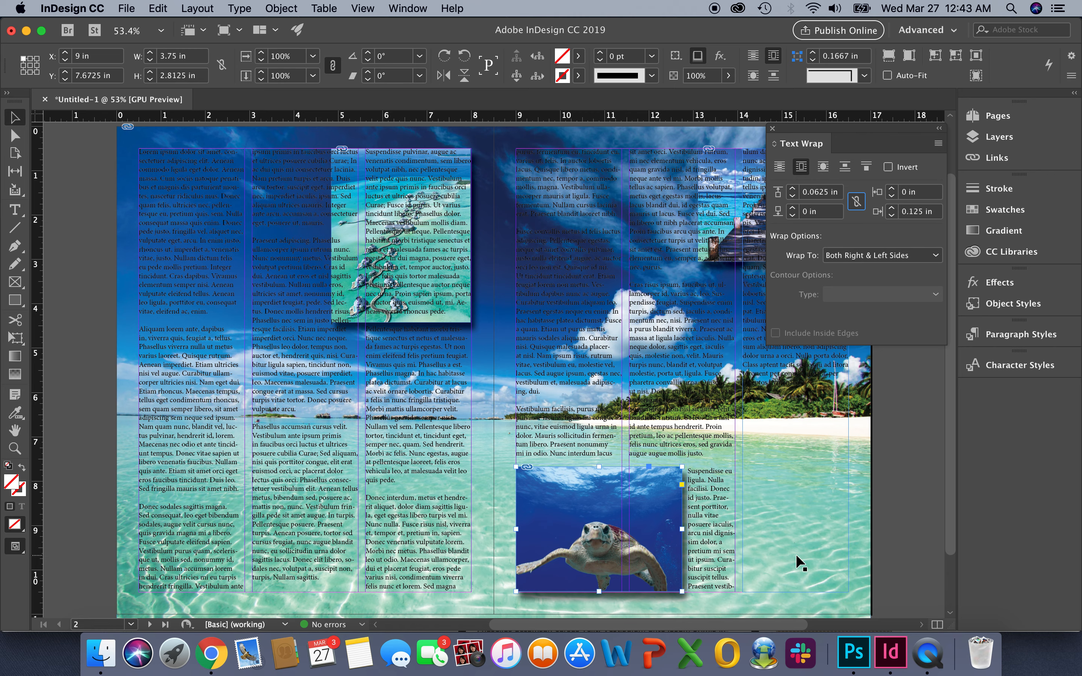
left_click(886, 552)
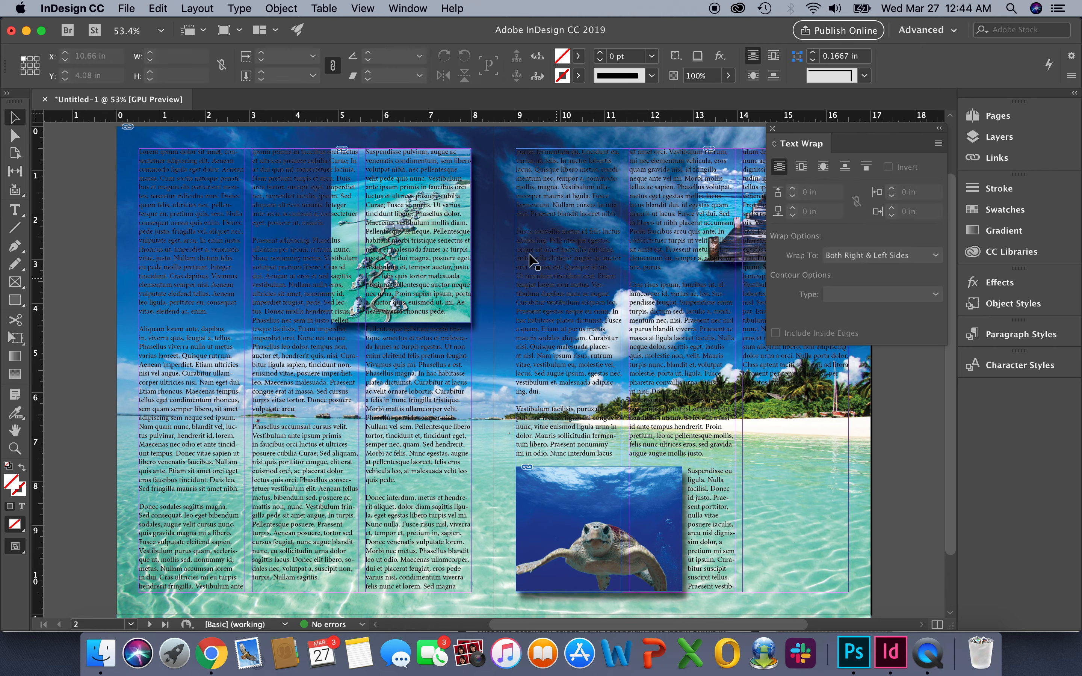
Step: View the spread in Presentation screen mode to check the text wrap, and return to the normal view
left_click(358, 11)
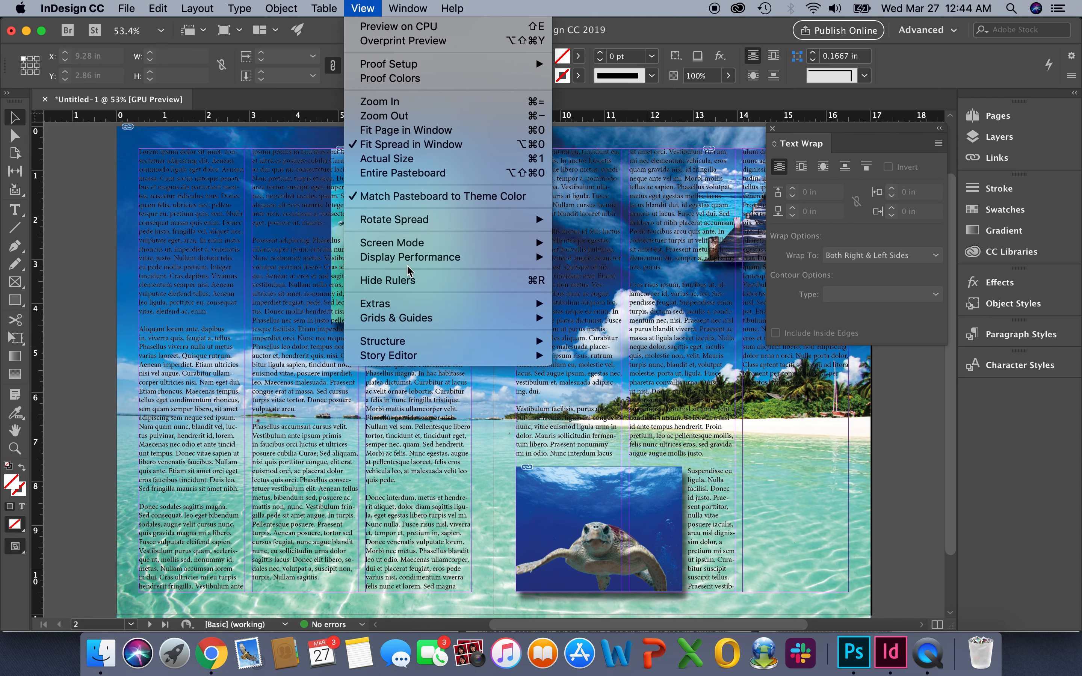
mouse_move(402, 243)
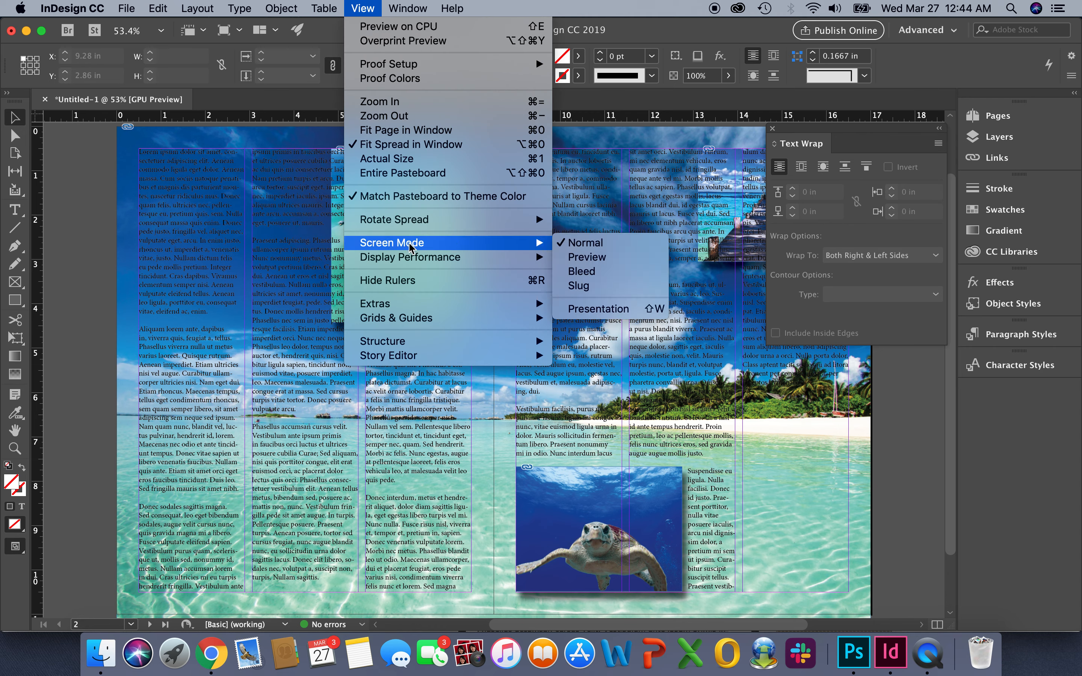
left_click(588, 311)
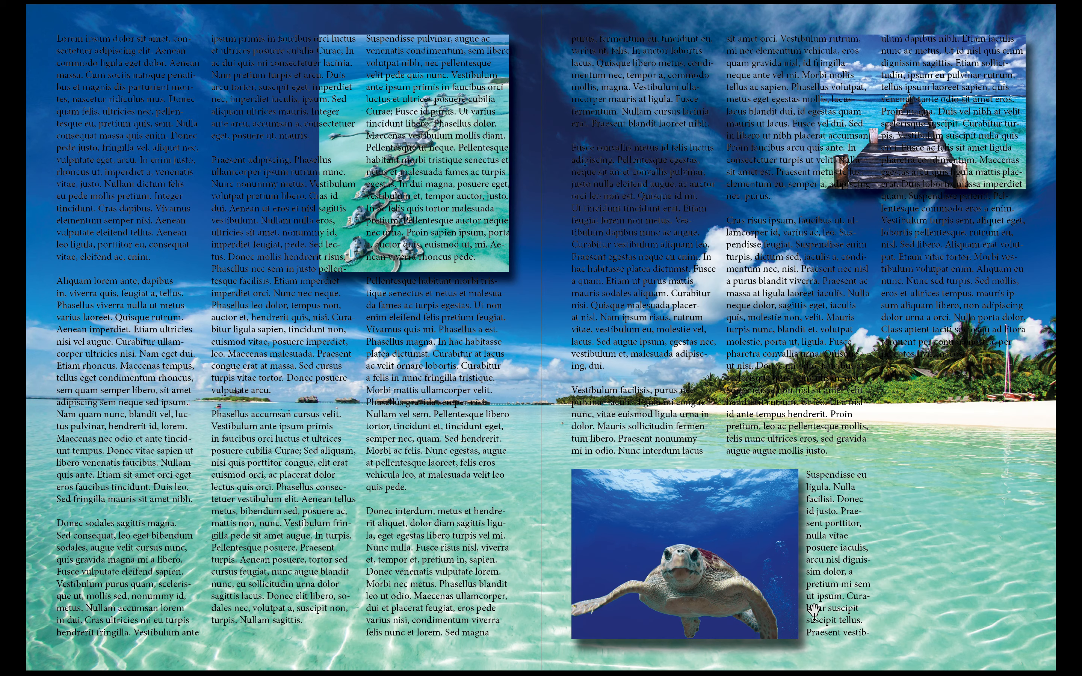
key("Escape")
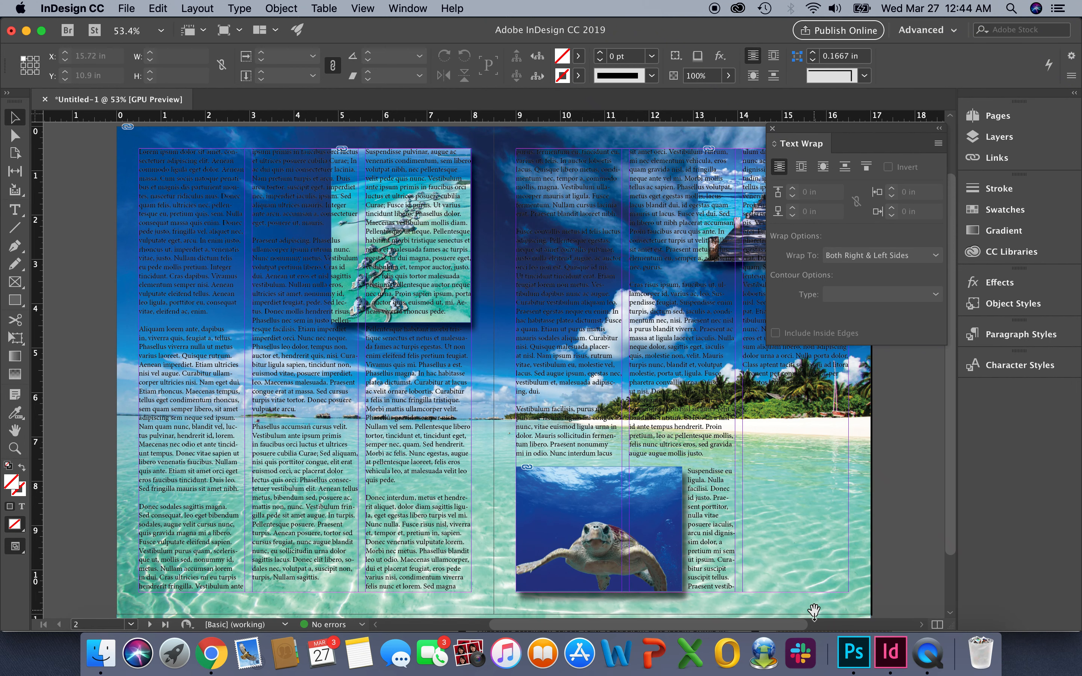
Step: Reselect the turtle image and increase its right text wrap offset to 0.1875 in
left_click(676, 529)
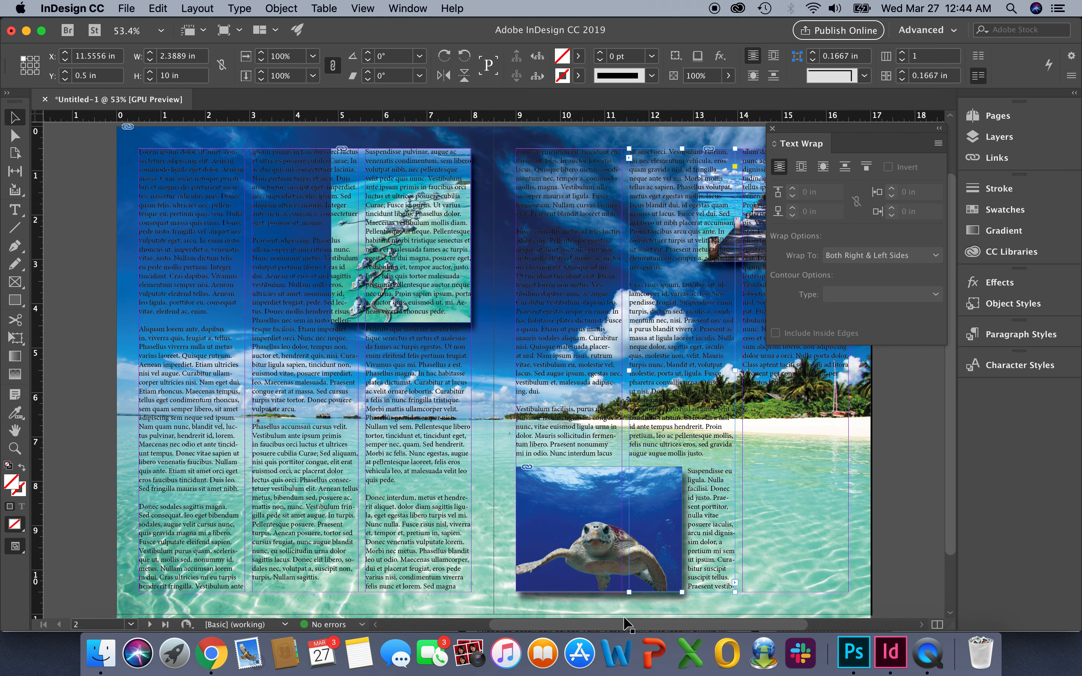
left_click(626, 588)
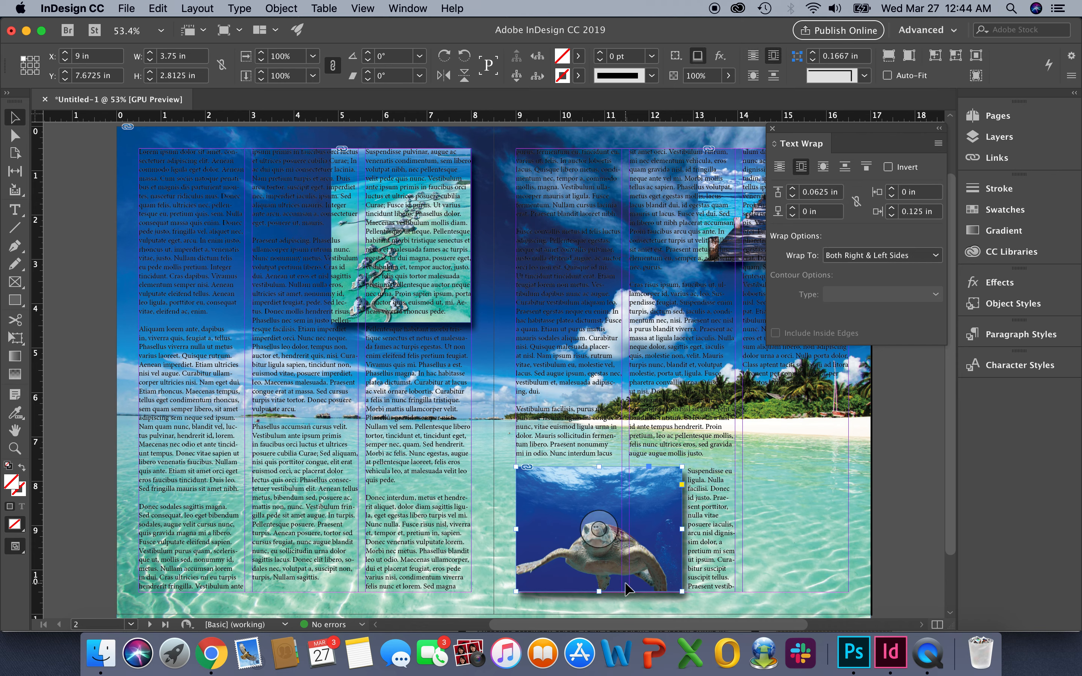
left_click(892, 209)
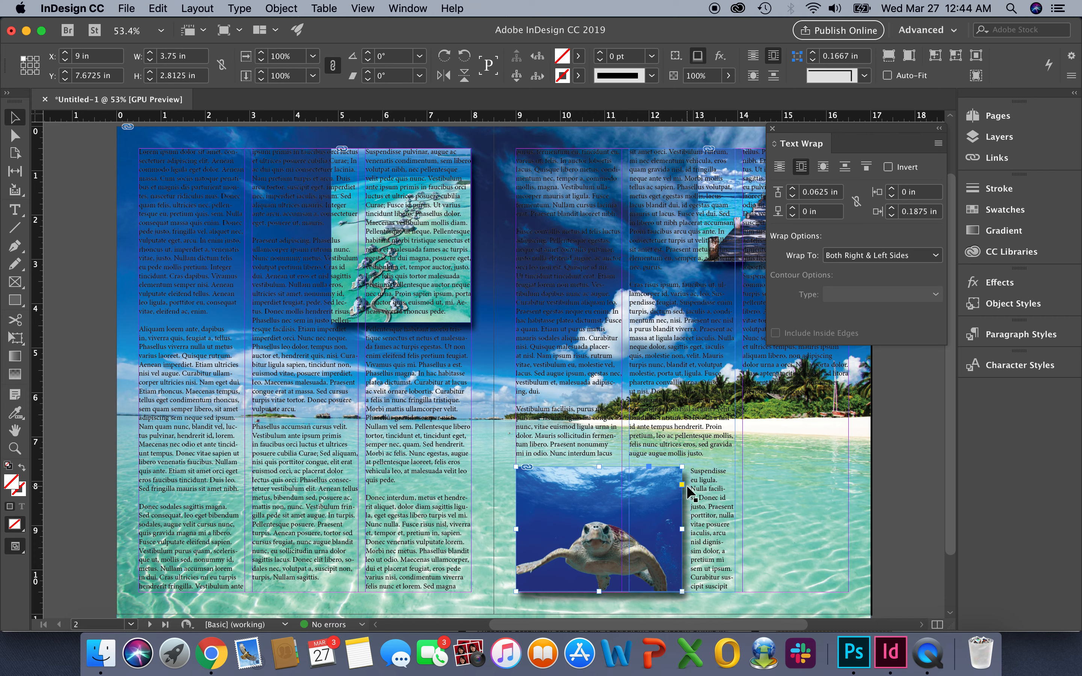
left_click(903, 539)
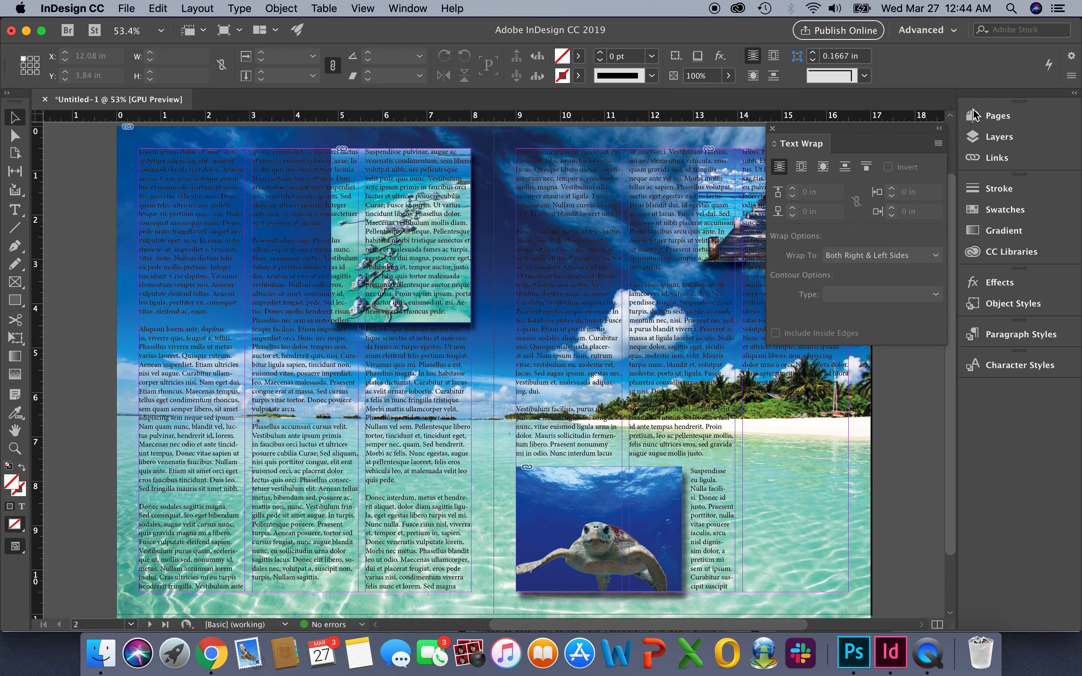
Step: Move the text wrap settings clear of the wooden pier image and wrap the text around that image's bounding box
left_click_drag(826, 137, 560, 213)
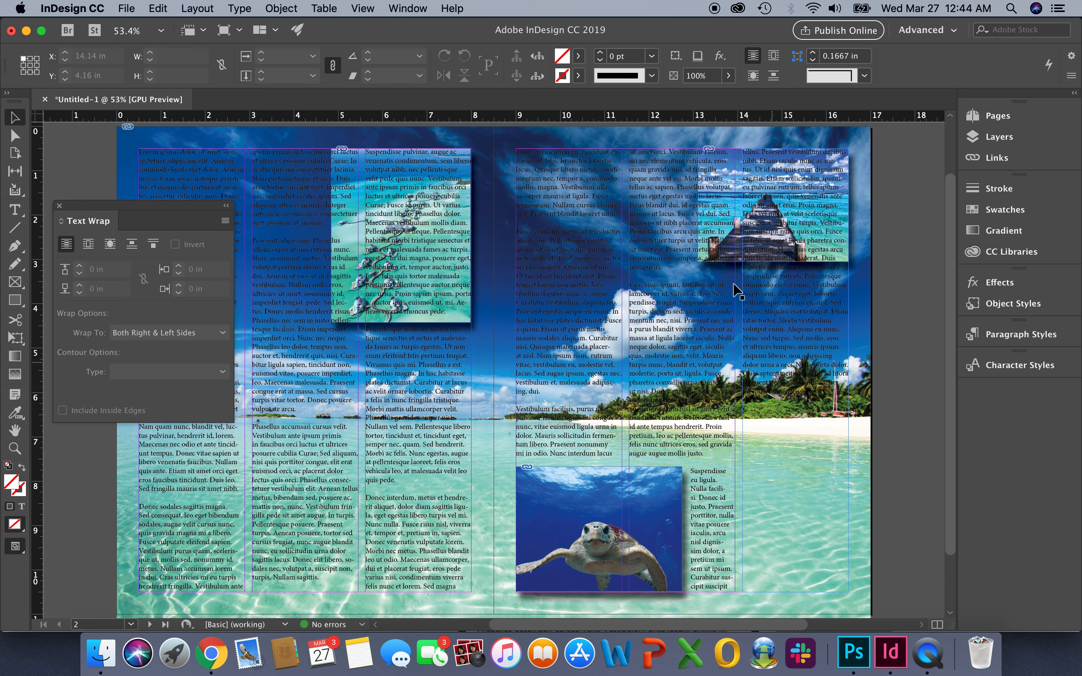
left_click(738, 255)
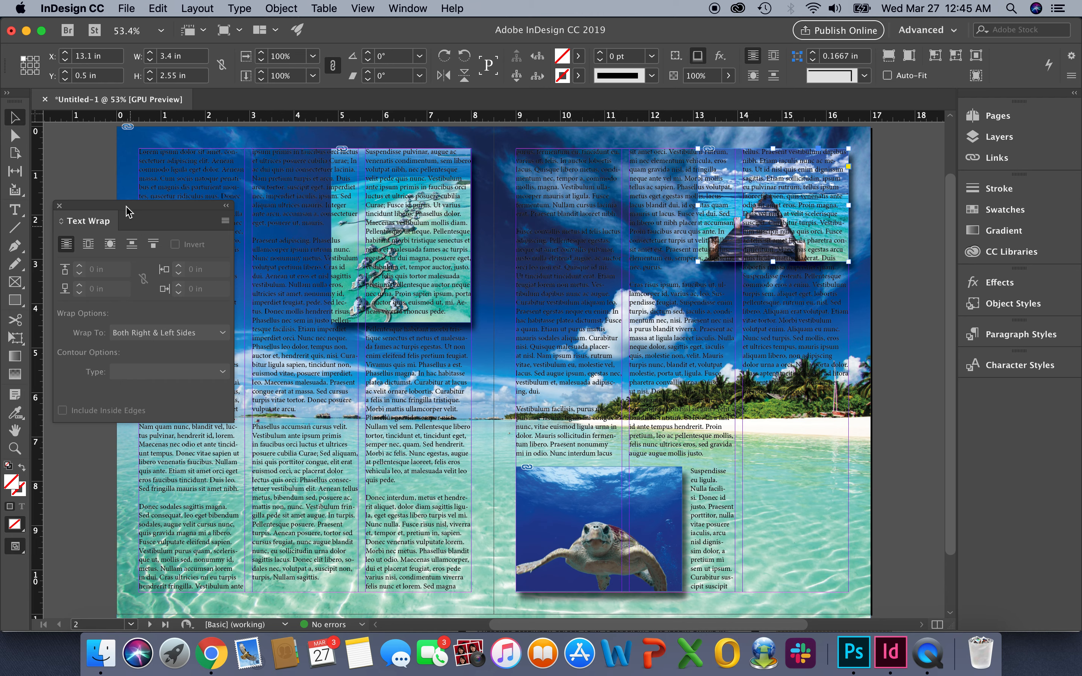
left_click_drag(128, 211, 157, 158)
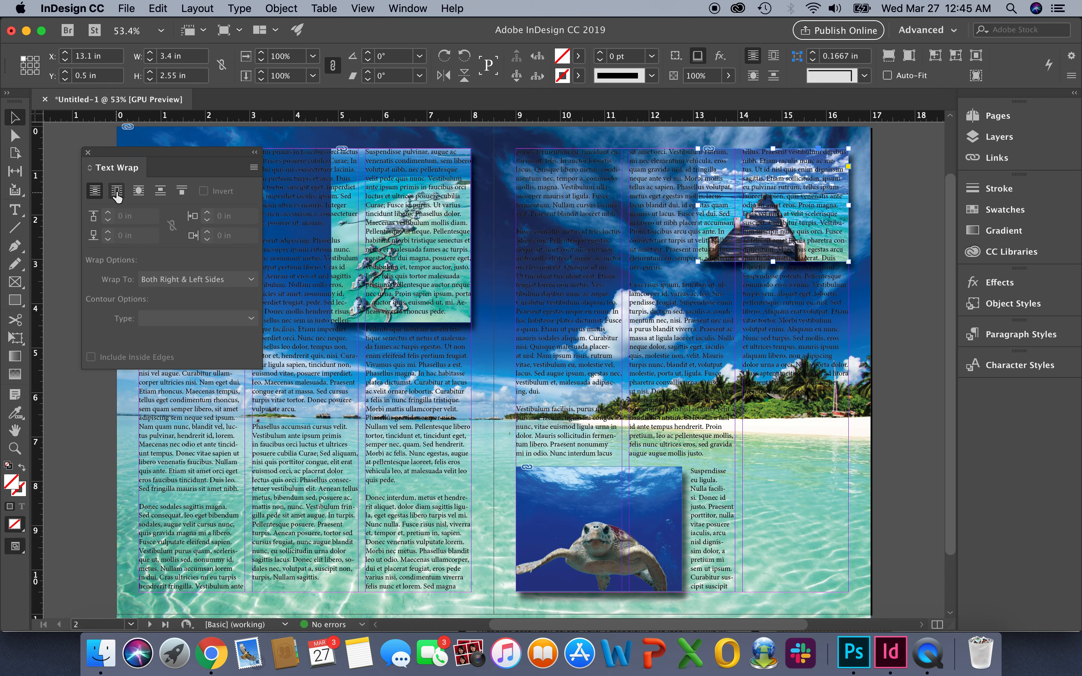
left_click(117, 192)
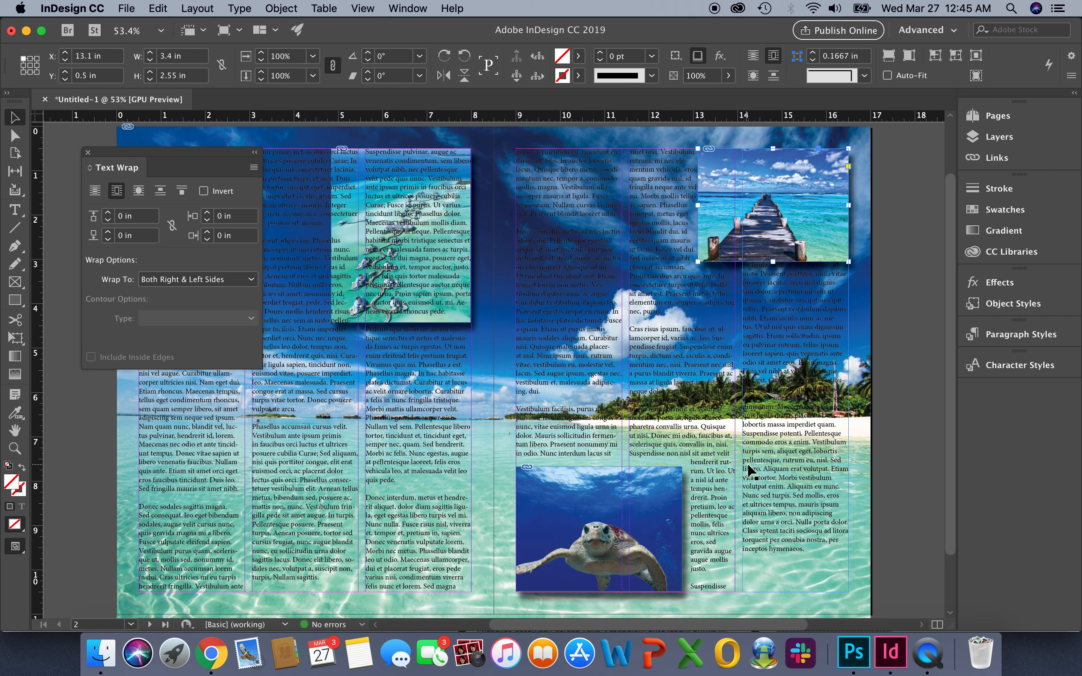
Step: Delete the end of the story in the right page's last column, keeping the text up to "nisl quis enim dignissim"
left_click(808, 556)
double_click(809, 556)
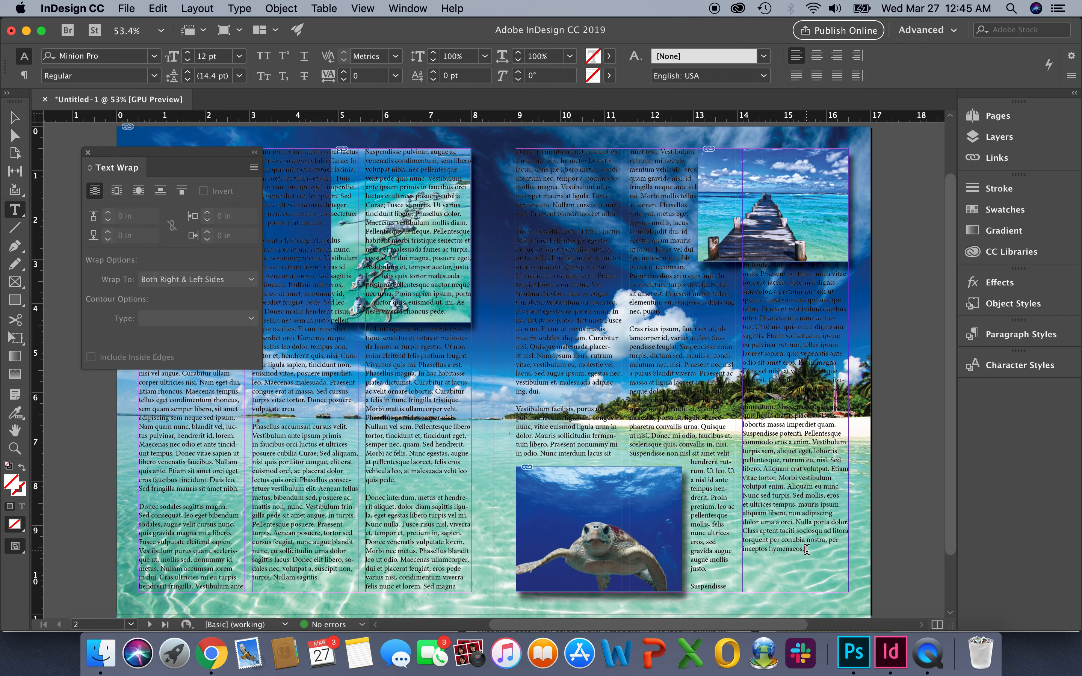
left_click_drag(804, 550, 741, 386)
key("BackSpace")
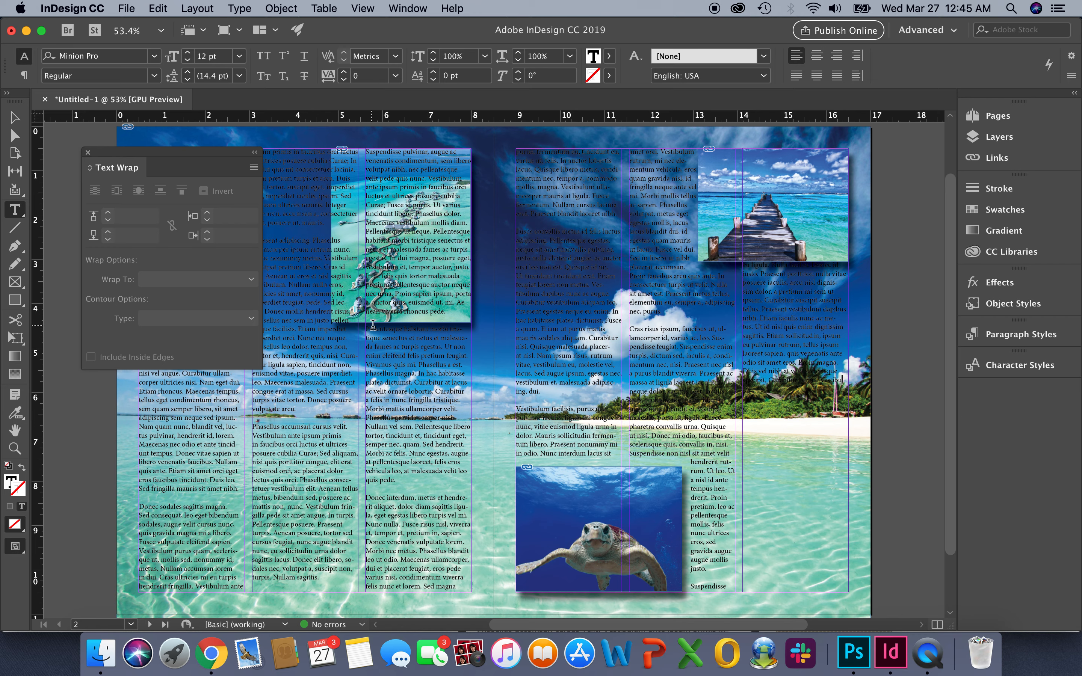
left_click_drag(846, 380, 742, 334)
key("BackSpace")
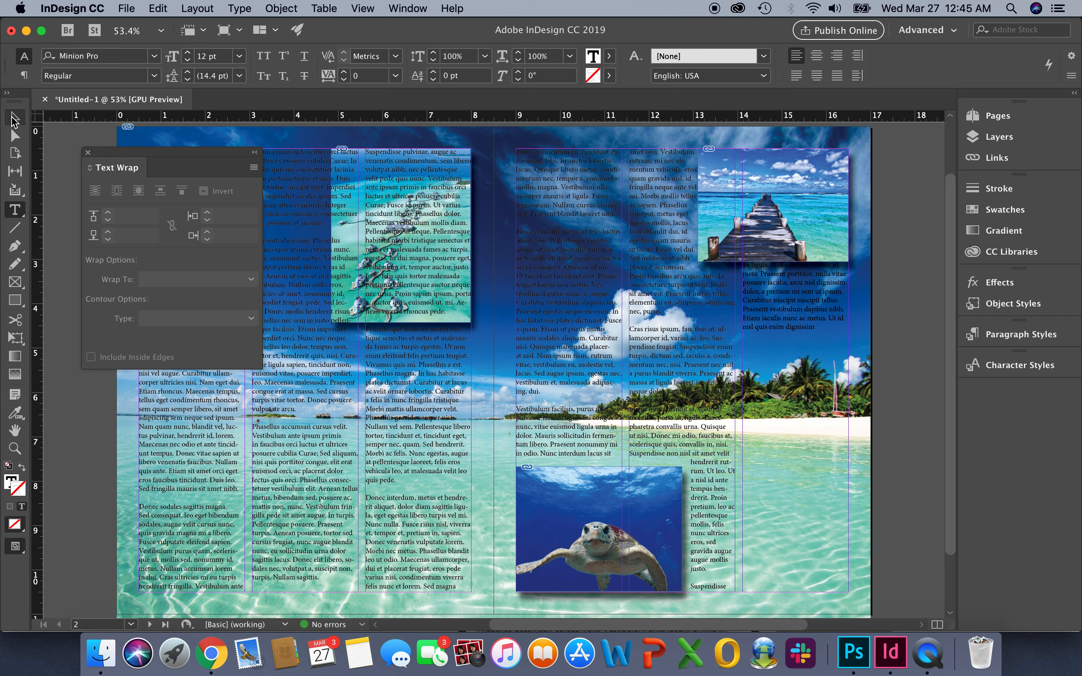
Step: Reselect the wooden pier image with the Selection tool and wrap the text around its bounding box
left_click(14, 118)
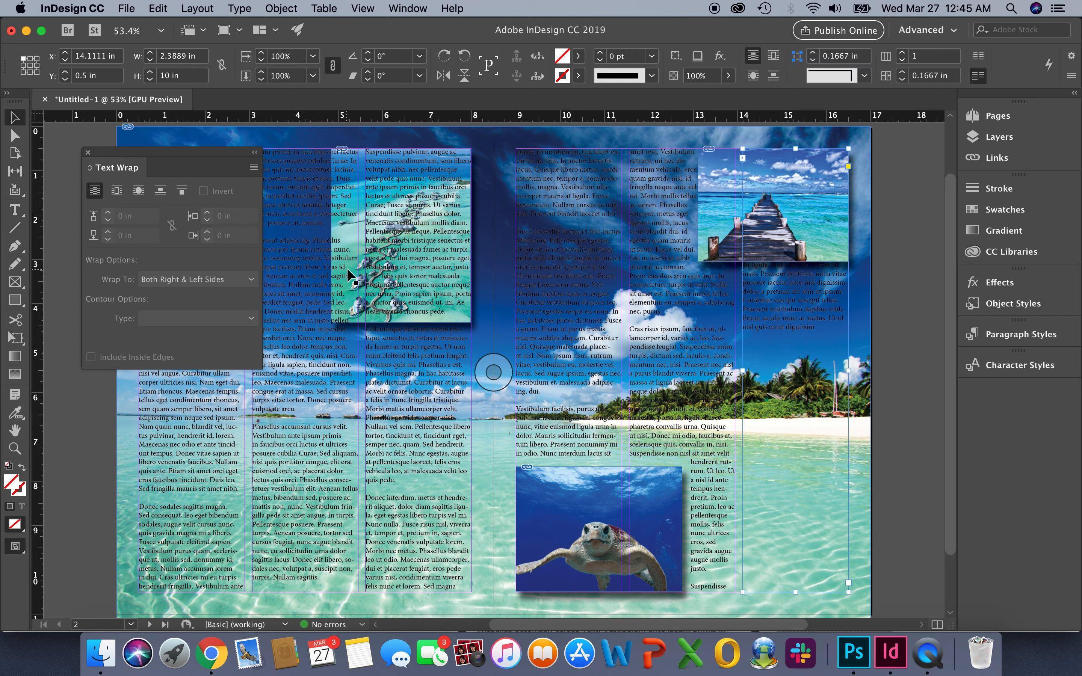
left_click(736, 242)
left_click(739, 247)
left_click(117, 191)
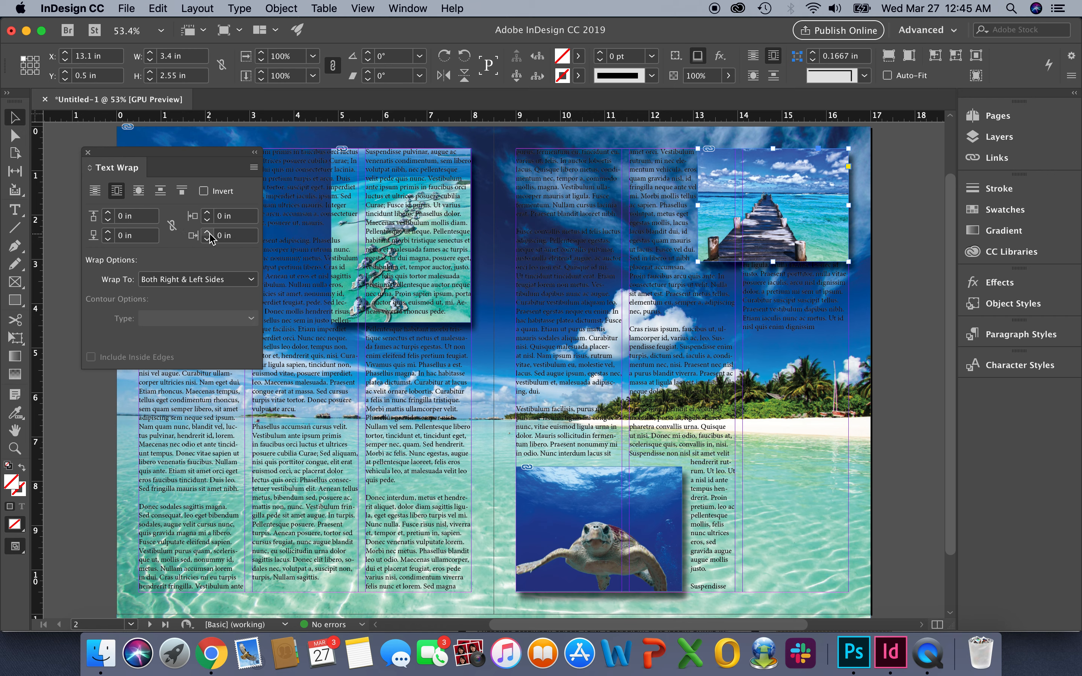
left_click(108, 214)
left_click(108, 213)
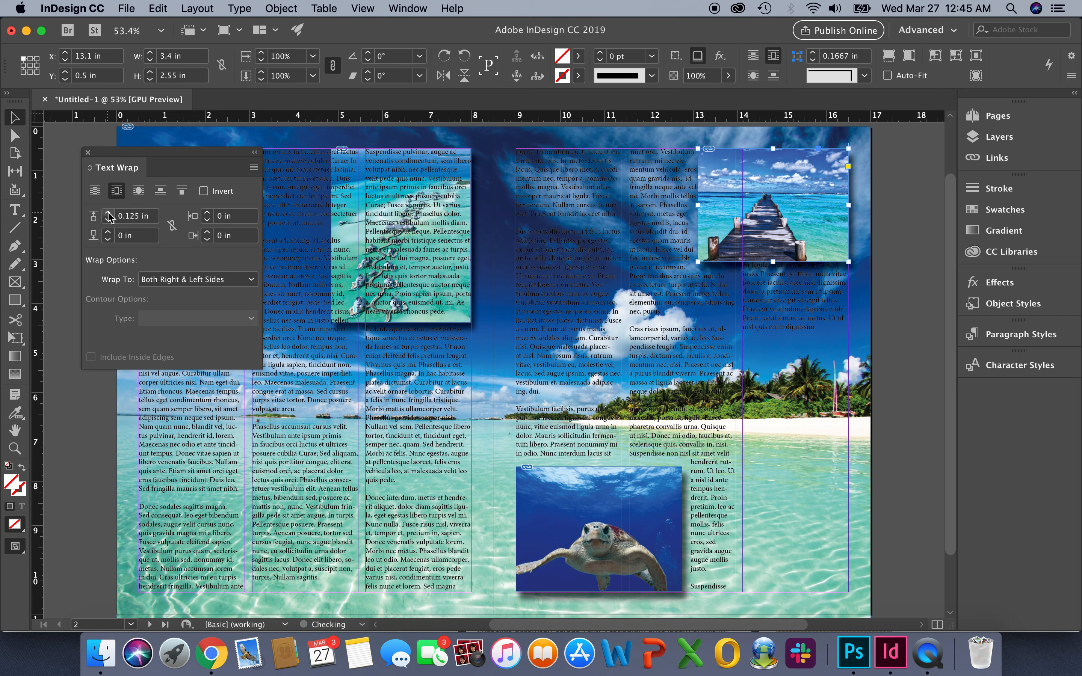
left_click(108, 222)
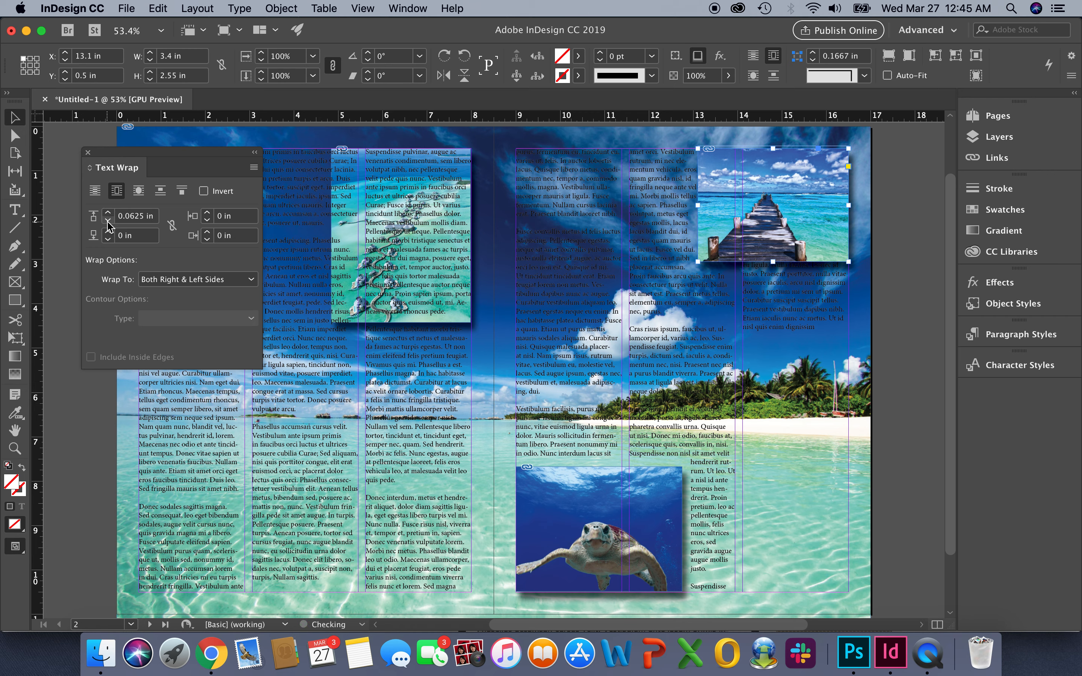
left_click(108, 222)
Step: Set the pier image's left text wrap offset to 0.125 in and its bottom offset to 0.1875 in
left_click(207, 214)
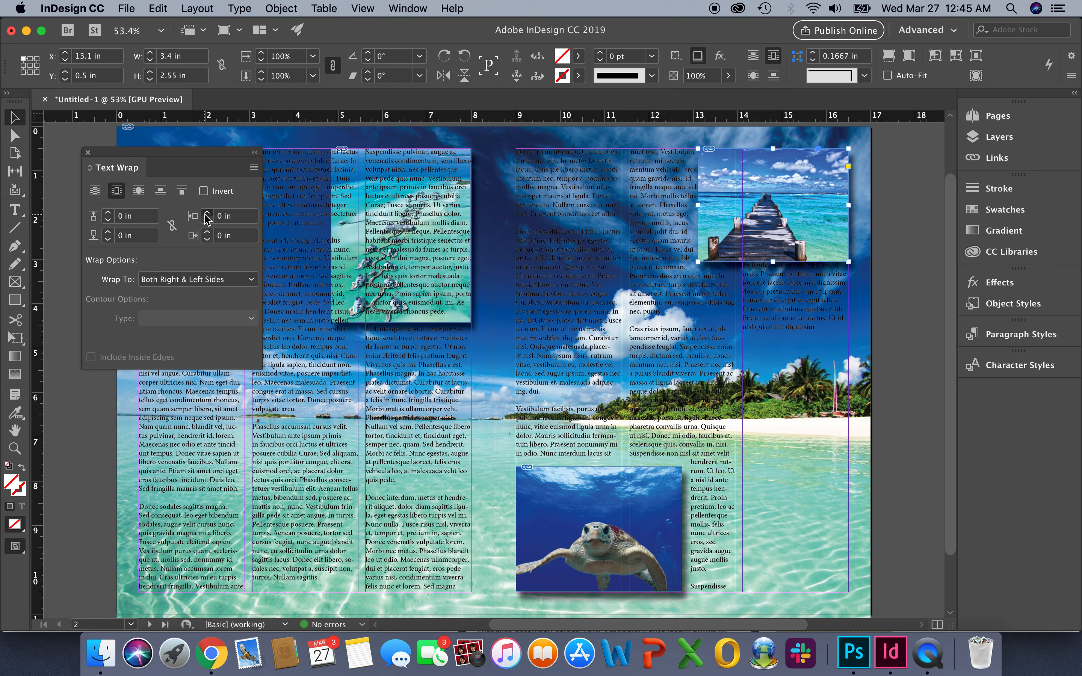
left_click(207, 214)
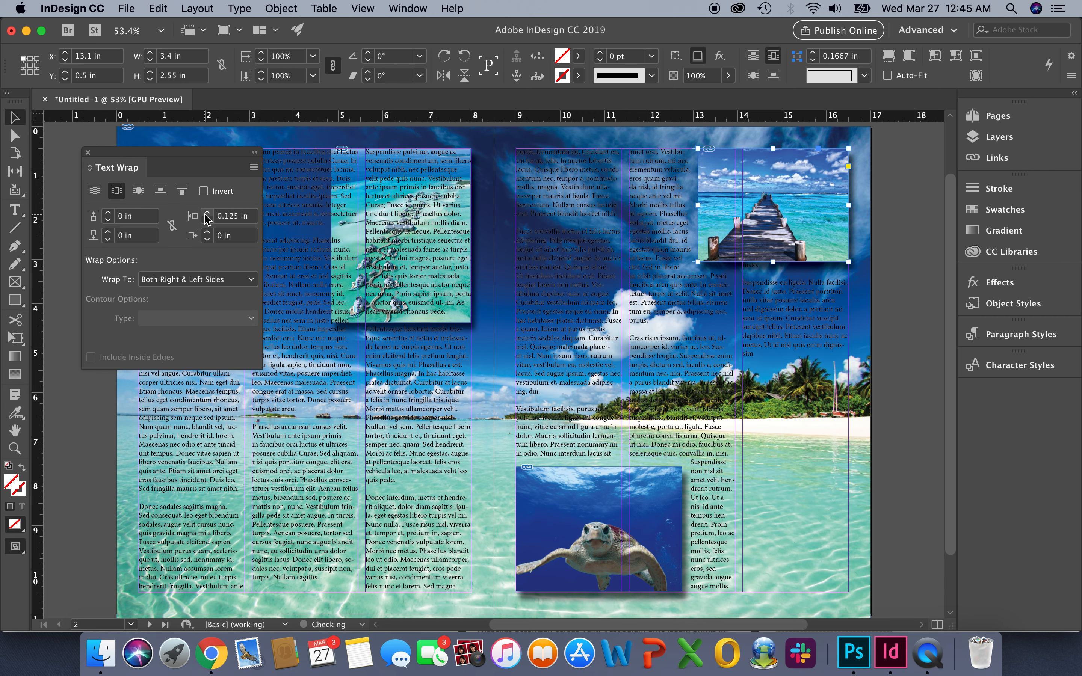
left_click(108, 233)
left_click(108, 233)
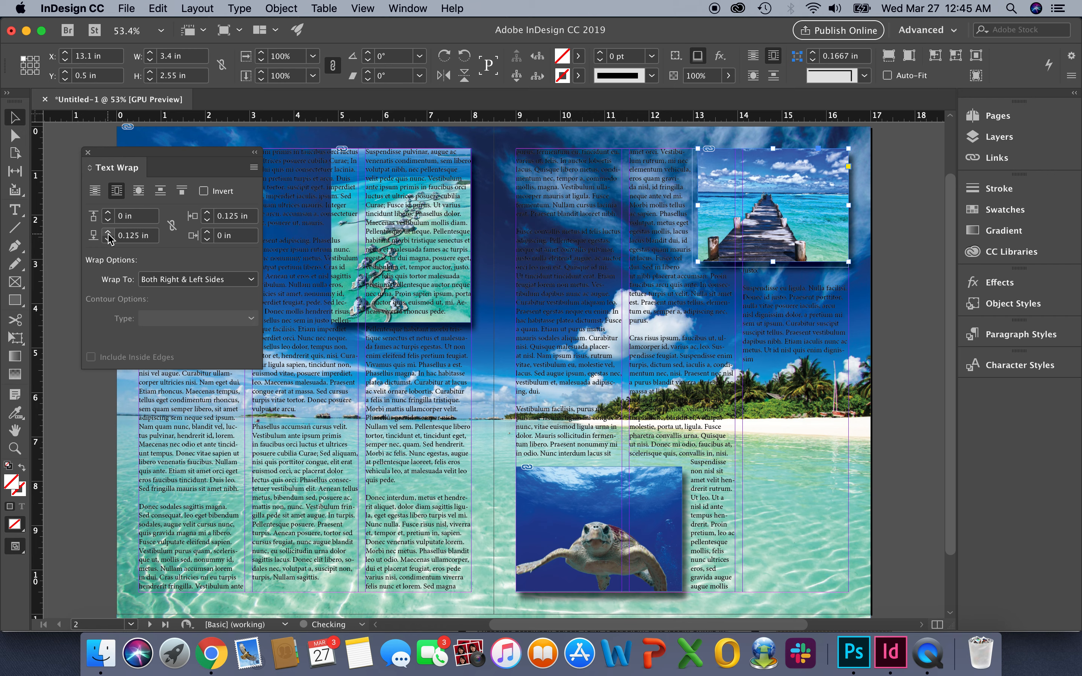
left_click(108, 233)
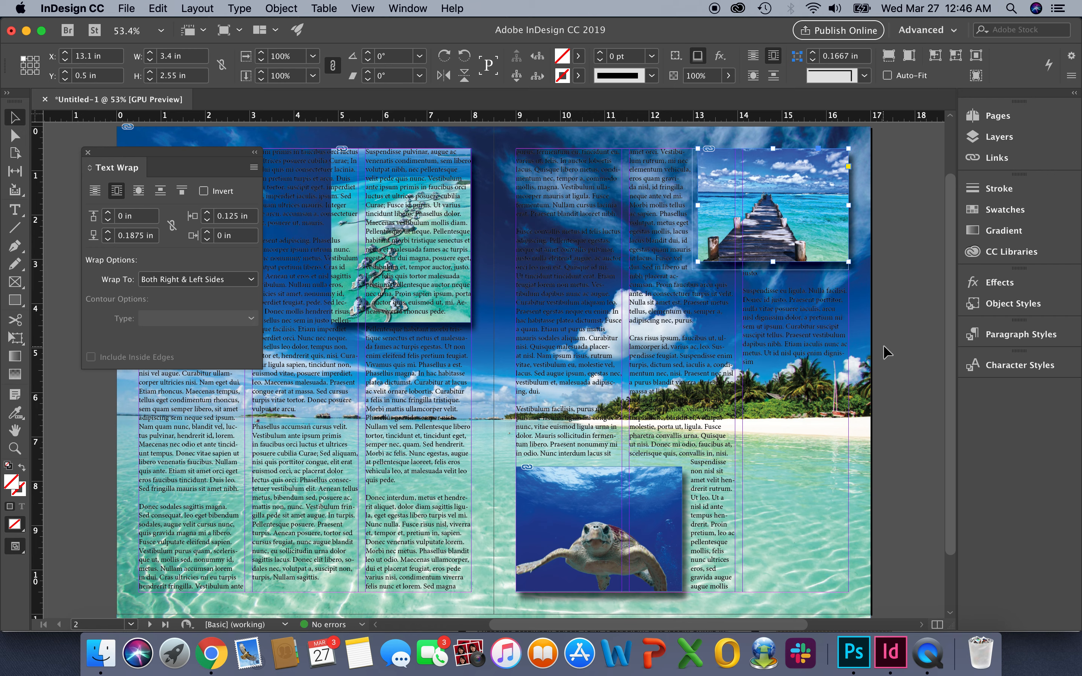
Step: Wrap the text around the bounding box of the left page's overwater bungalows image, with a 0.125 in left offset
left_click(362, 290)
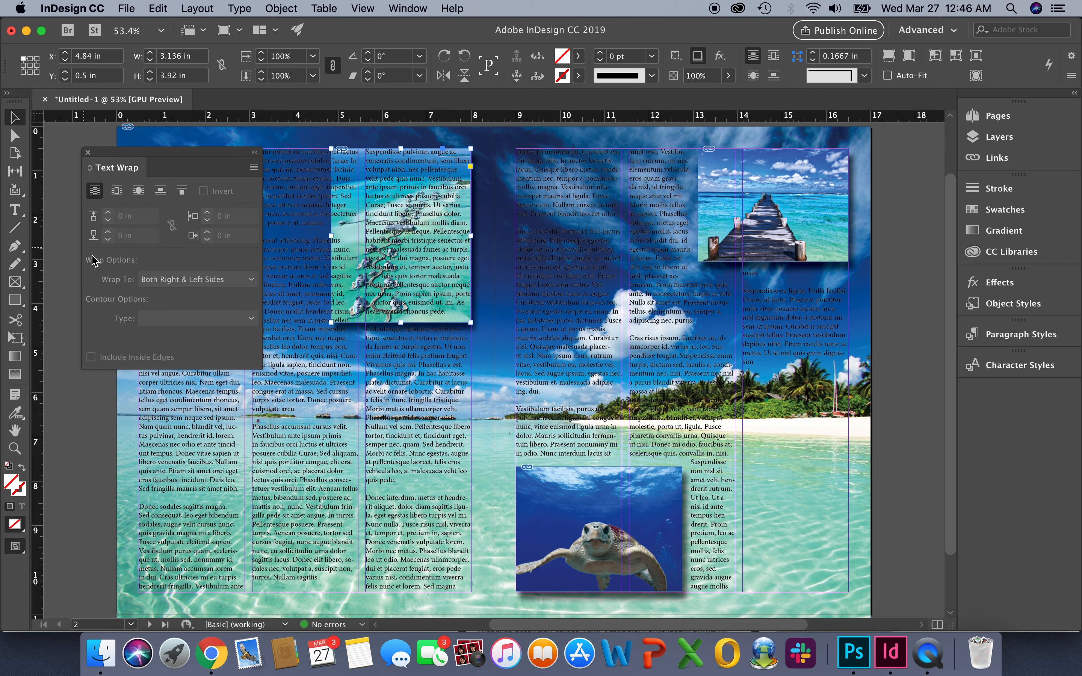
left_click(116, 192)
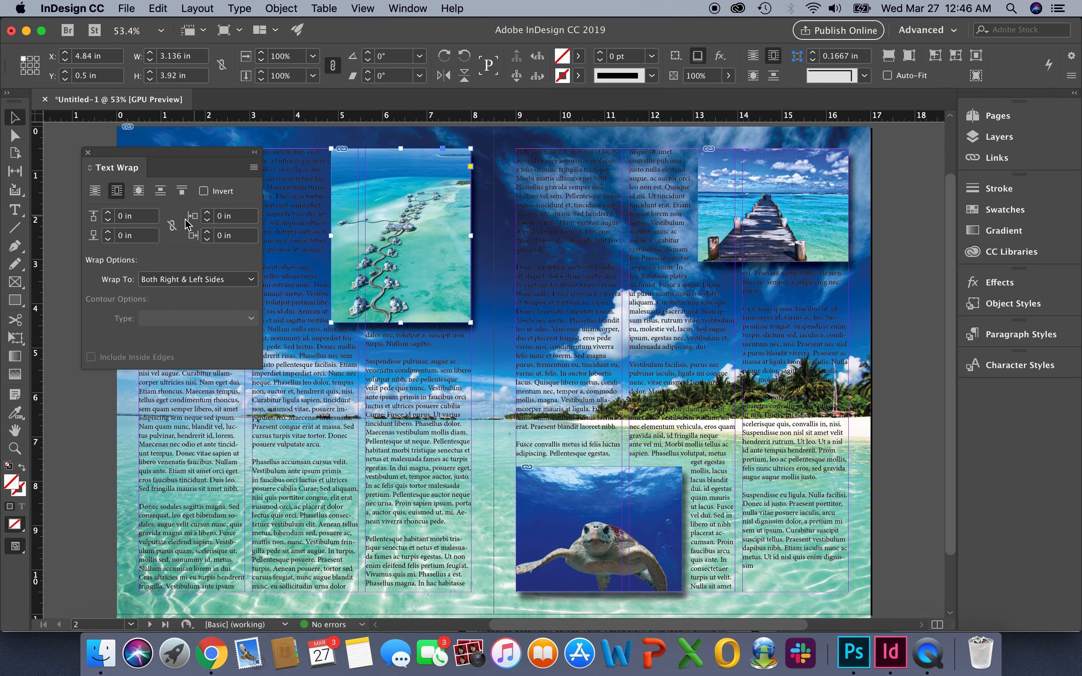
left_click(208, 214)
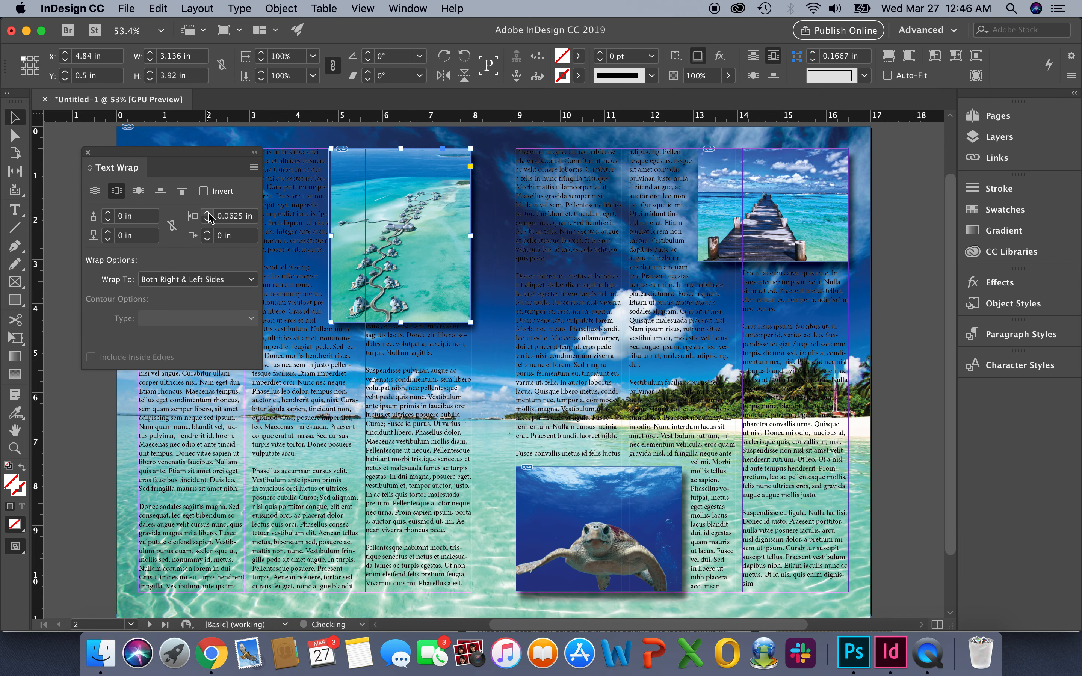
left_click(208, 214)
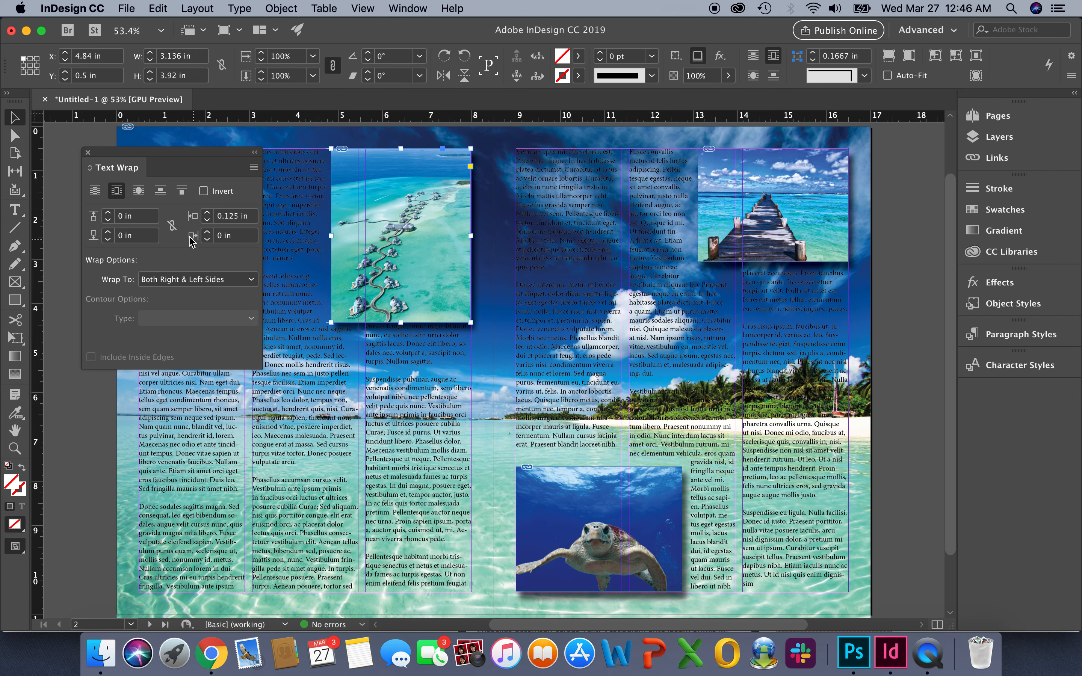
Step: Set the overwater bungalows image's bottom text wrap offset to 0.25 in
left_click(108, 232)
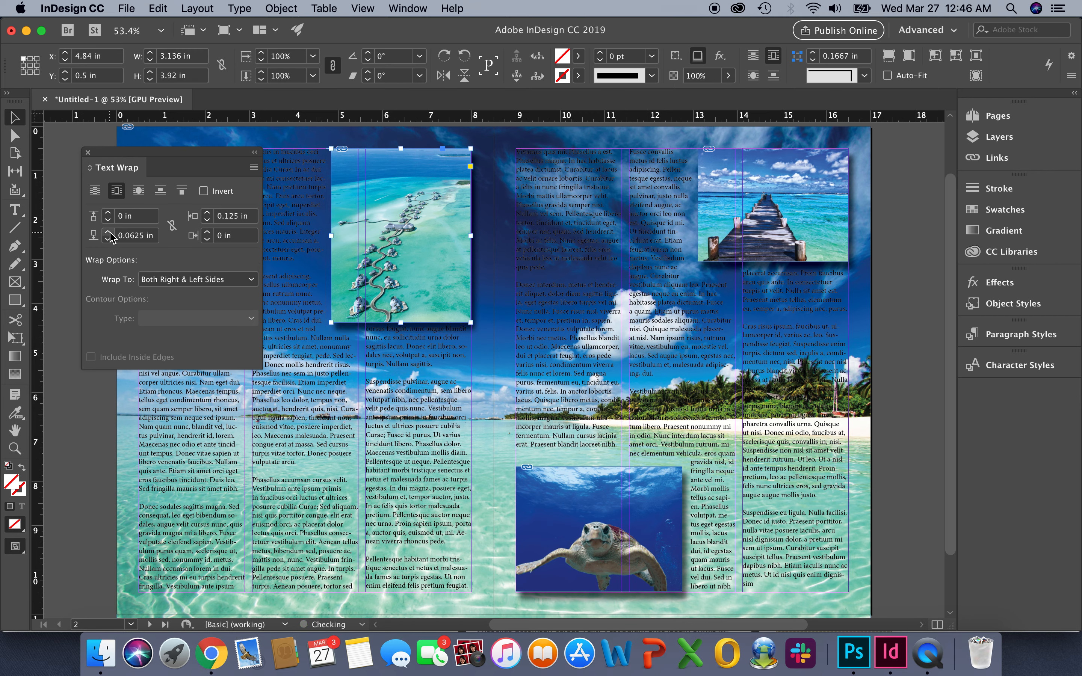
left_click(109, 232)
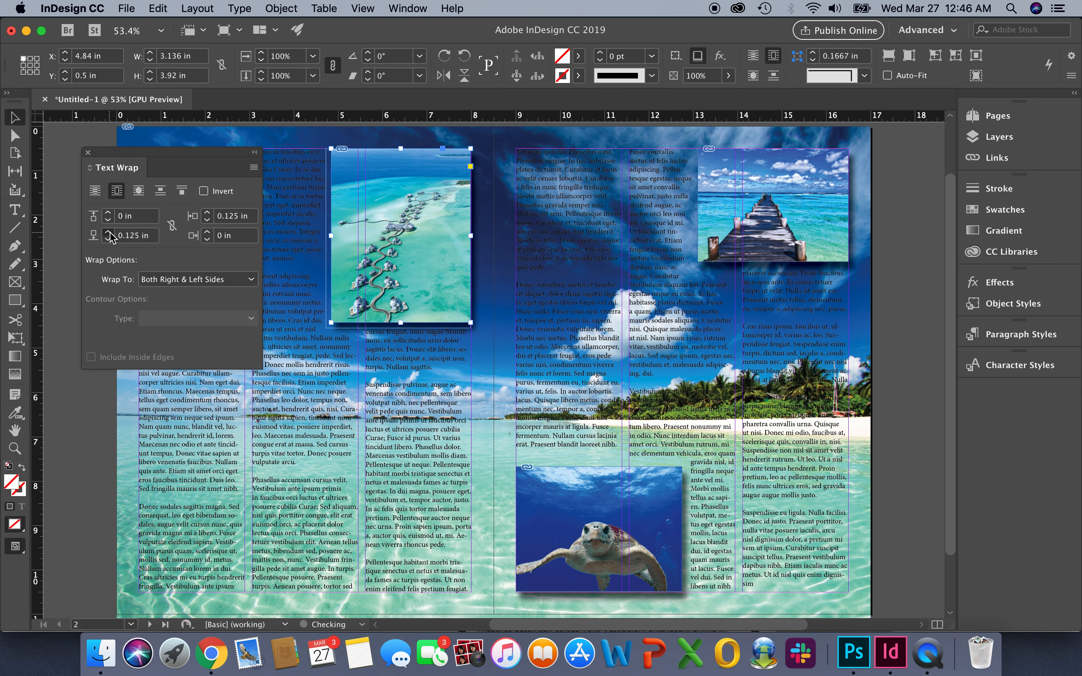
left_click(109, 232)
left_click(108, 232)
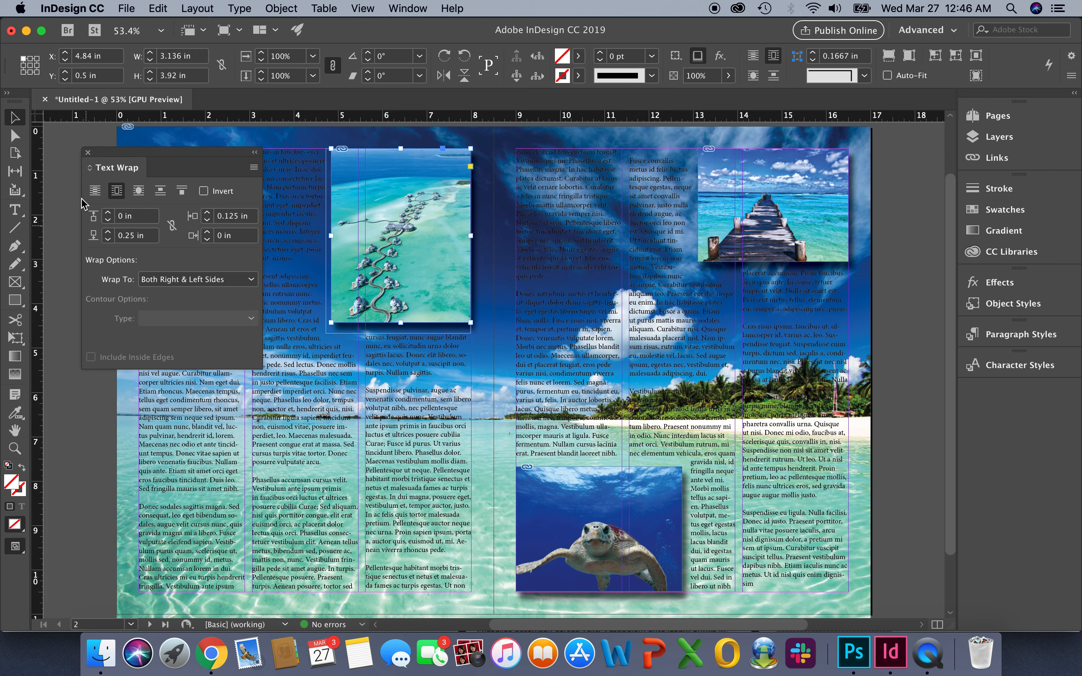
Step: Close the text wrap settings, deselect the image and show the spread in Preview screen mode
left_click(88, 153)
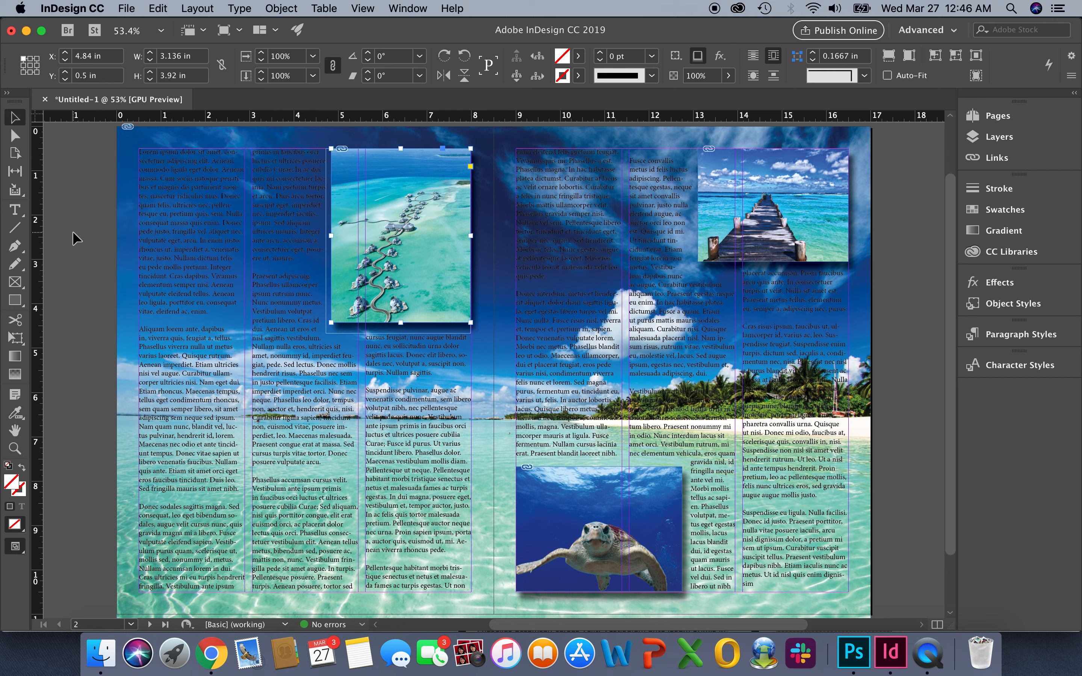
left_click(72, 235)
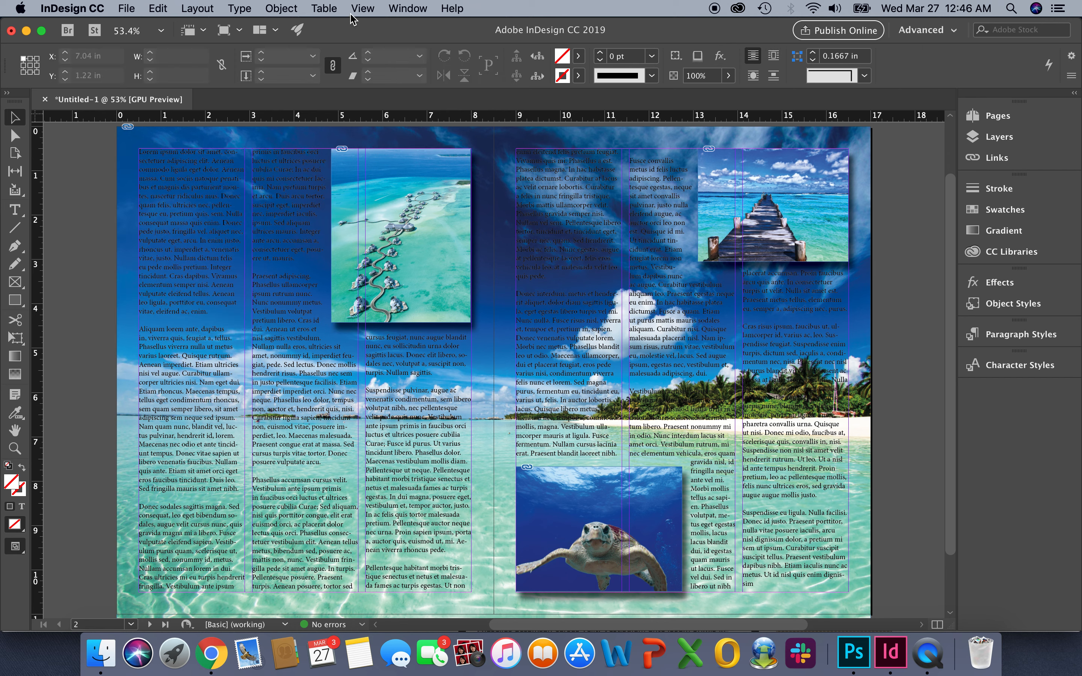
left_click(369, 12)
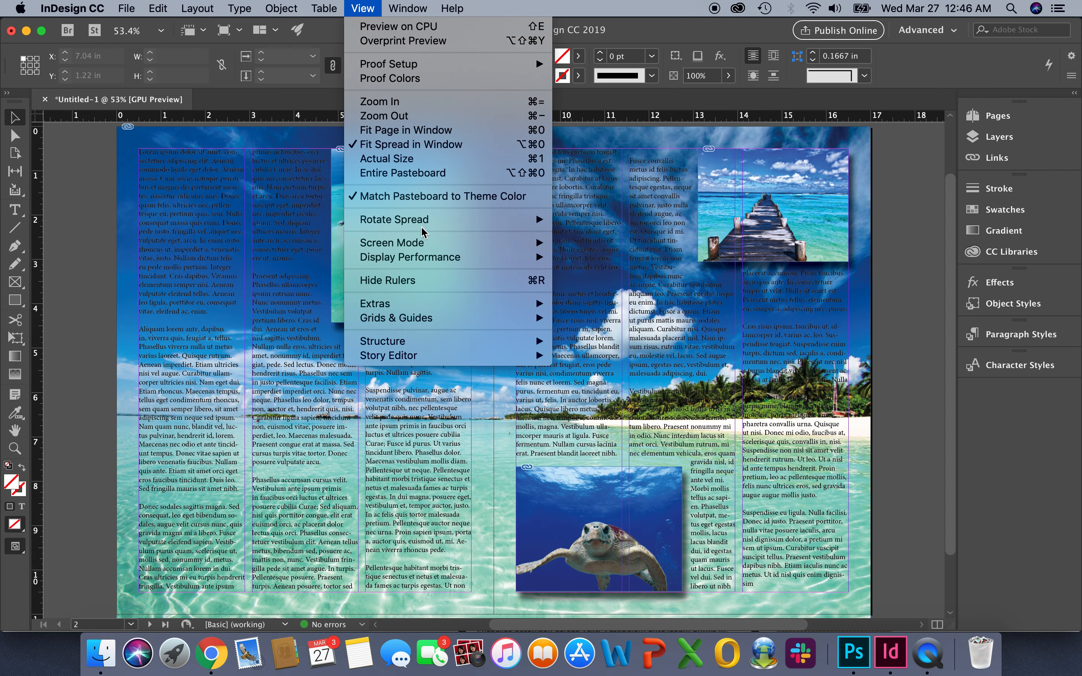
mouse_move(426, 240)
left_click(589, 257)
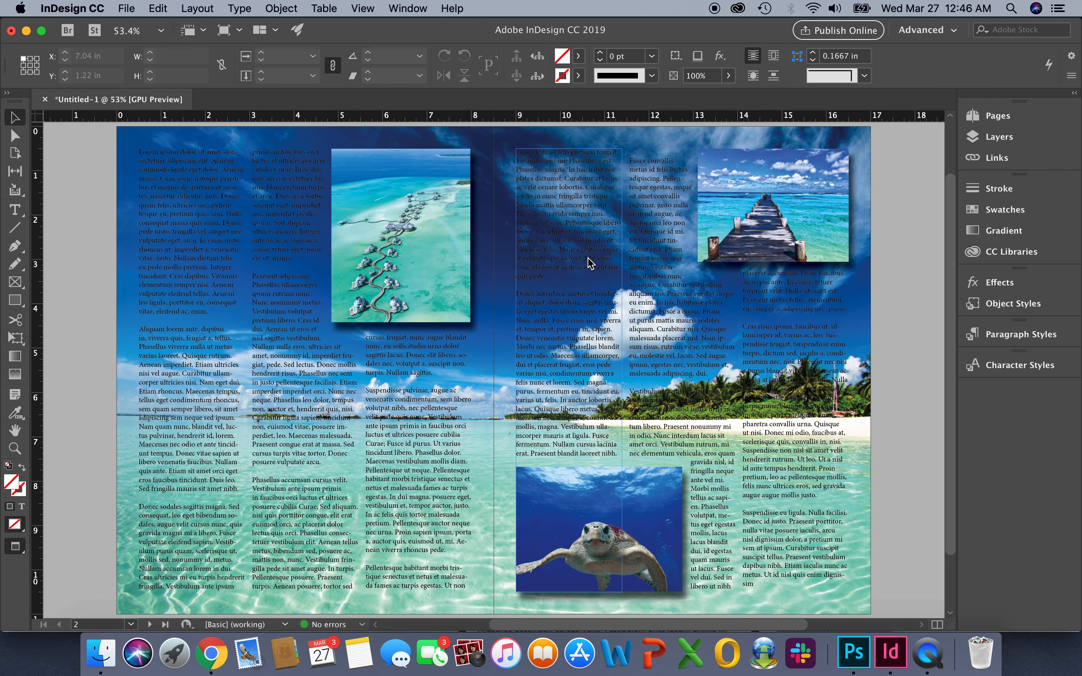